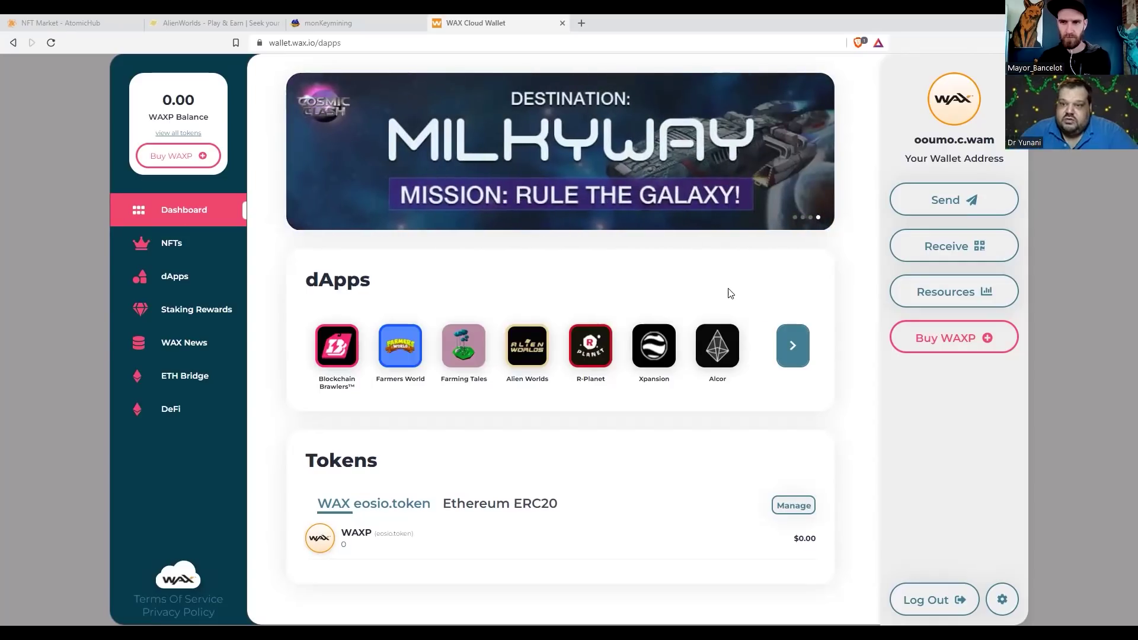
Step: Try a CPU stake amount in the resources overview, clear it, and close without staking
{"action": "left_click", "coordinate": [964, 290]}
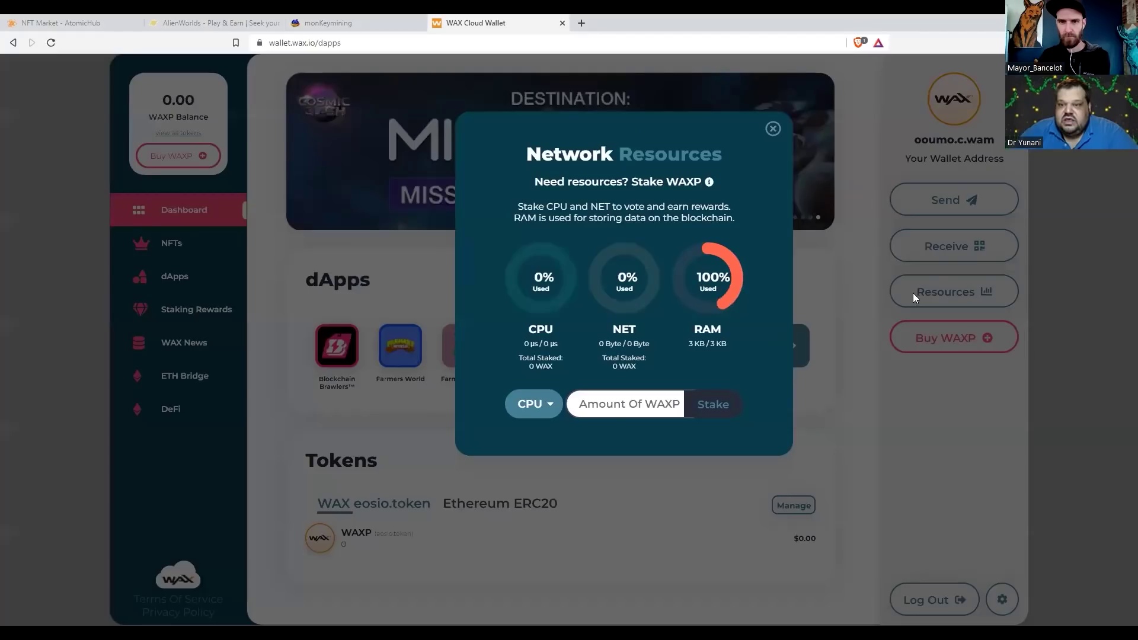
{"action": "left_click", "coordinate": [555, 407]}
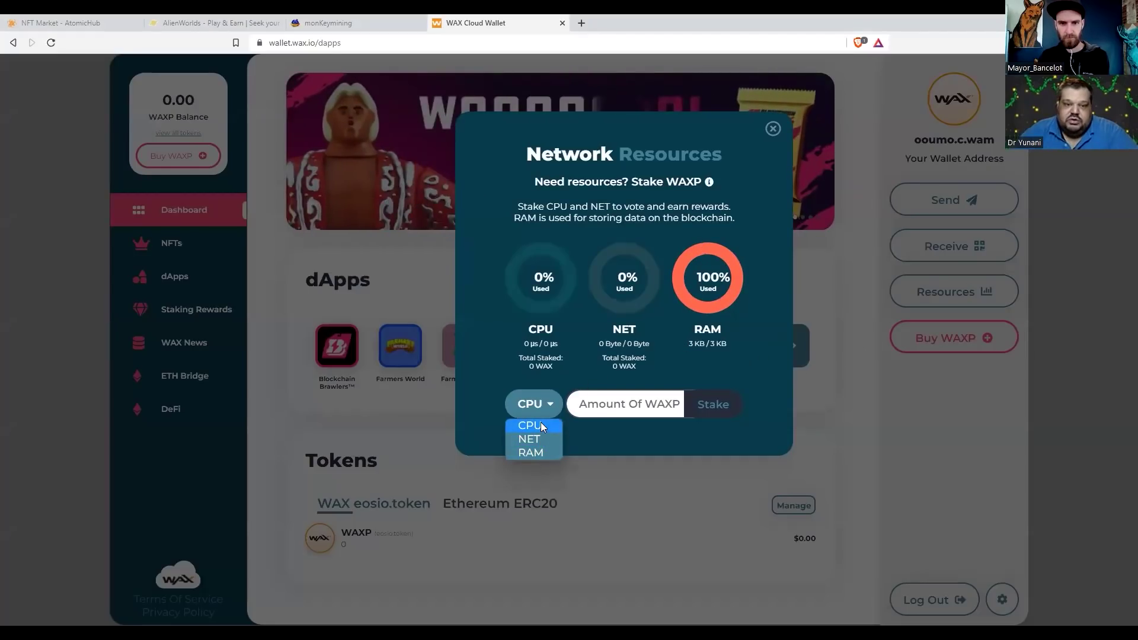
{"action": "left_click", "coordinate": [540, 425]}
{"action": "left_click", "coordinate": [632, 413]}
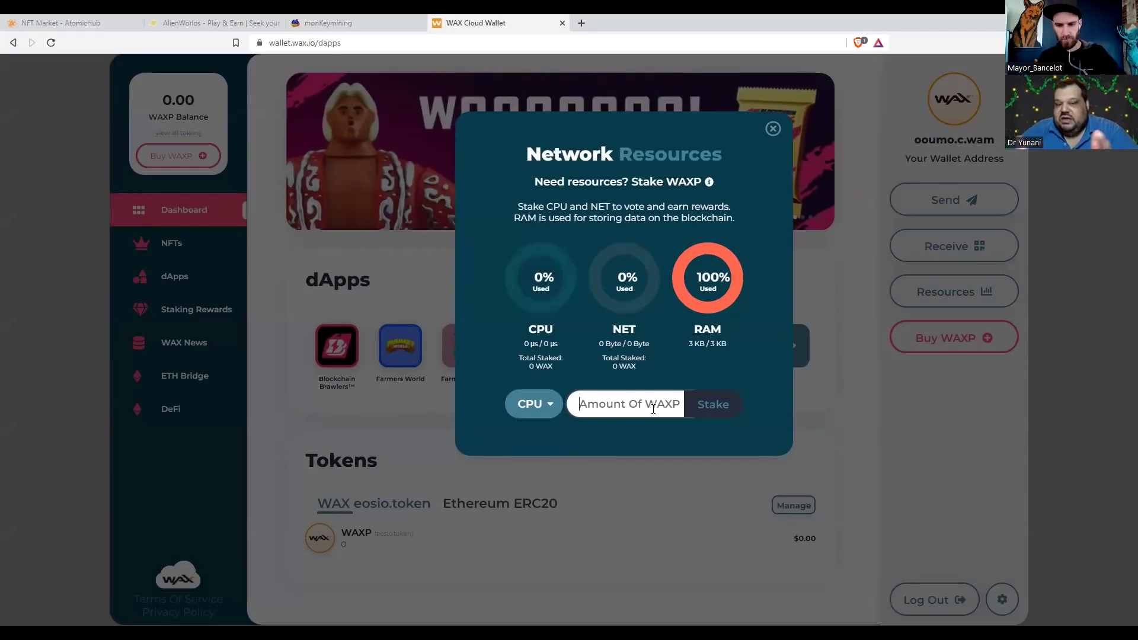
{"action": "type", "text": "1000000"}
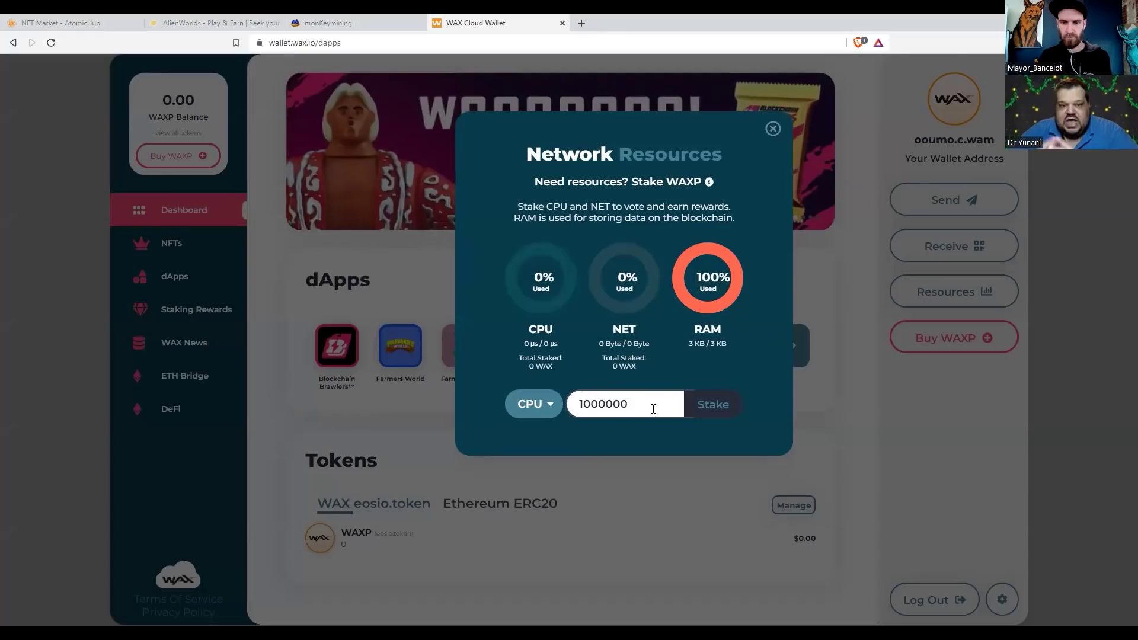
{"action": "key", "text": "BackSpace"}
{"action": "type", "text": "1"}
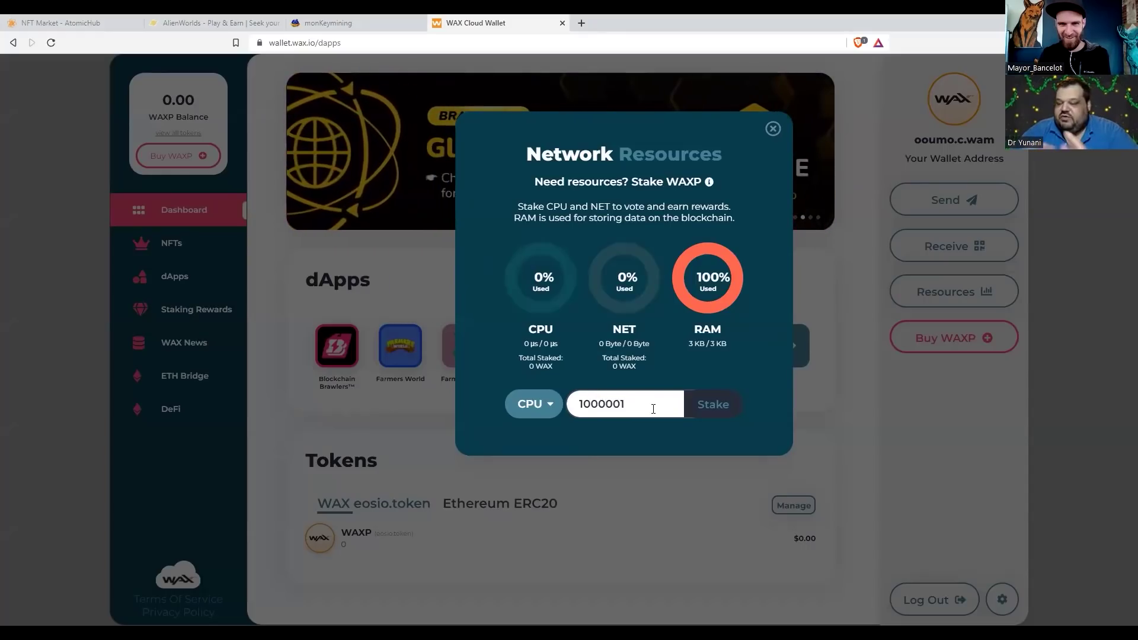
{"action": "key", "text": "Home"}
{"action": "key", "text": "Delete"}
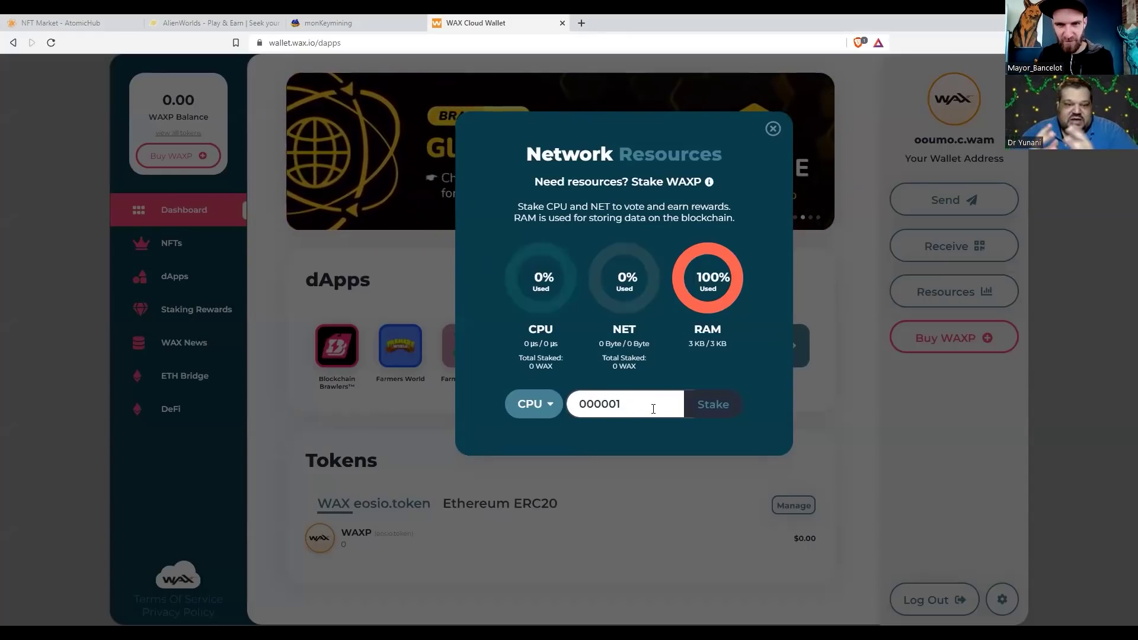
{"action": "key", "text": "shift+Home"}
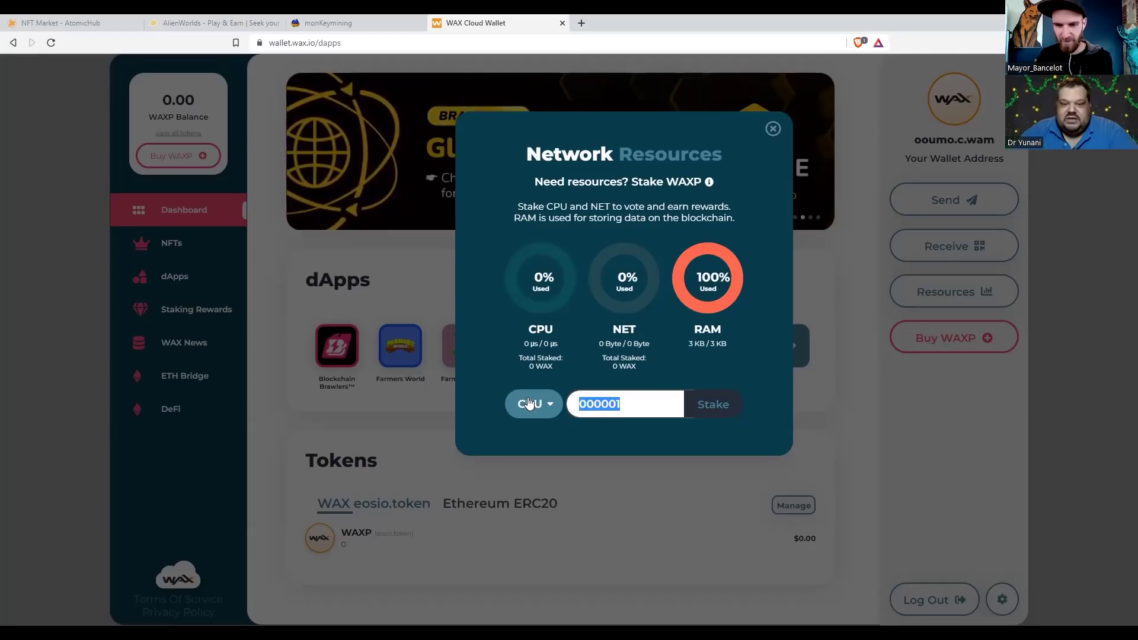
{"action": "key", "text": "BackSpace"}
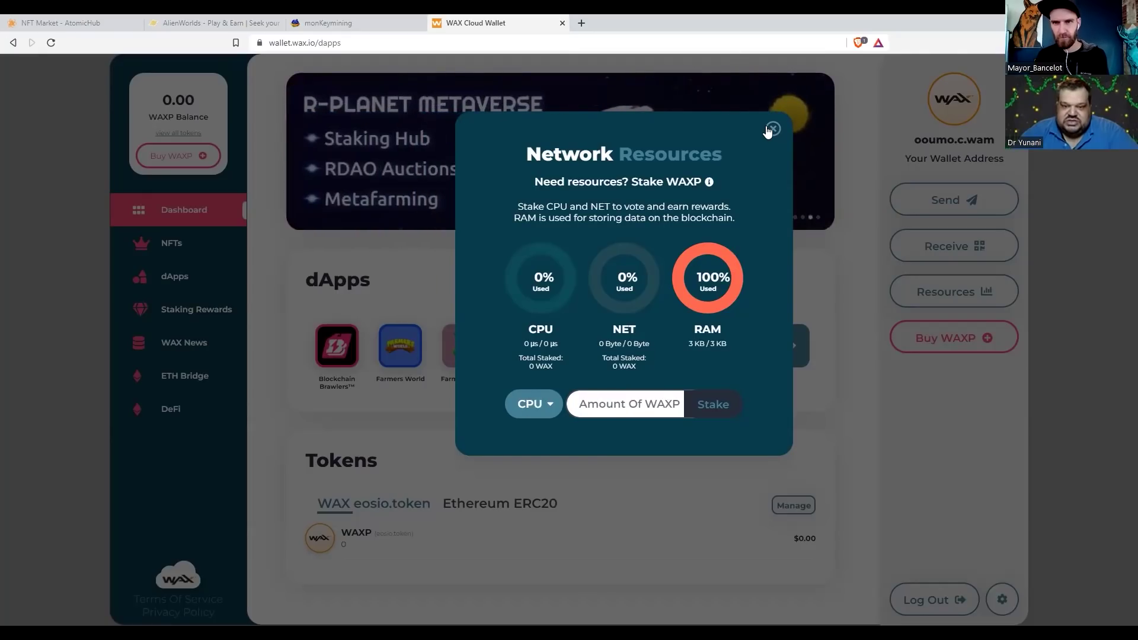
{"action": "left_click", "coordinate": [772, 130]}
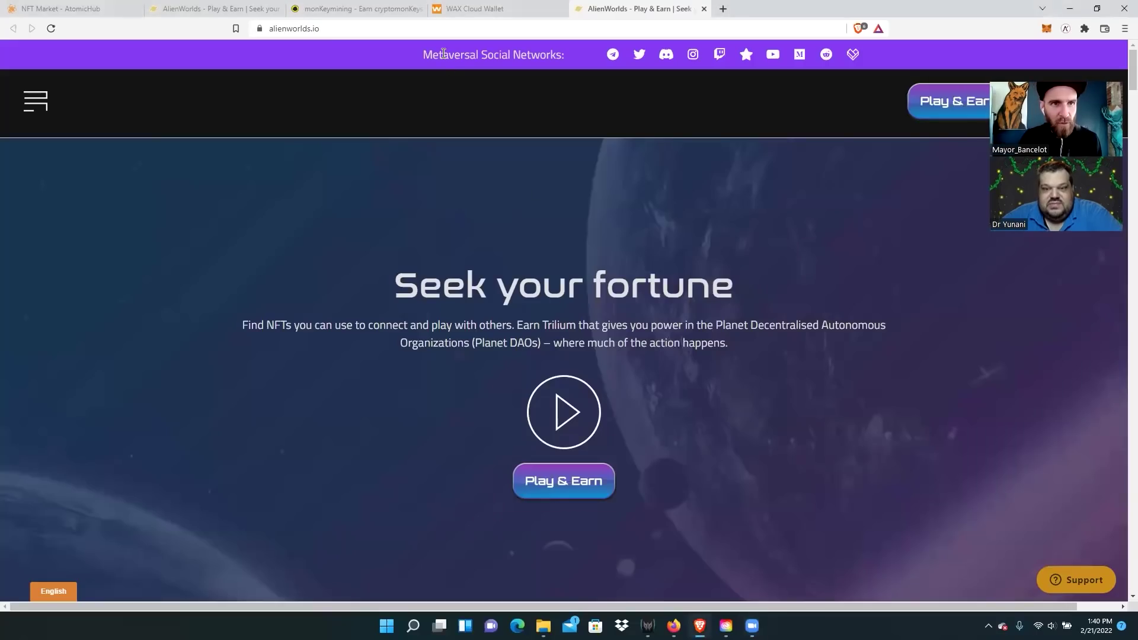
Step: Sort the monKeymining lands by charge time, highest first, and highlight Neri's 18:9 coordinates
{"action": "left_click", "coordinate": [356, 10]}
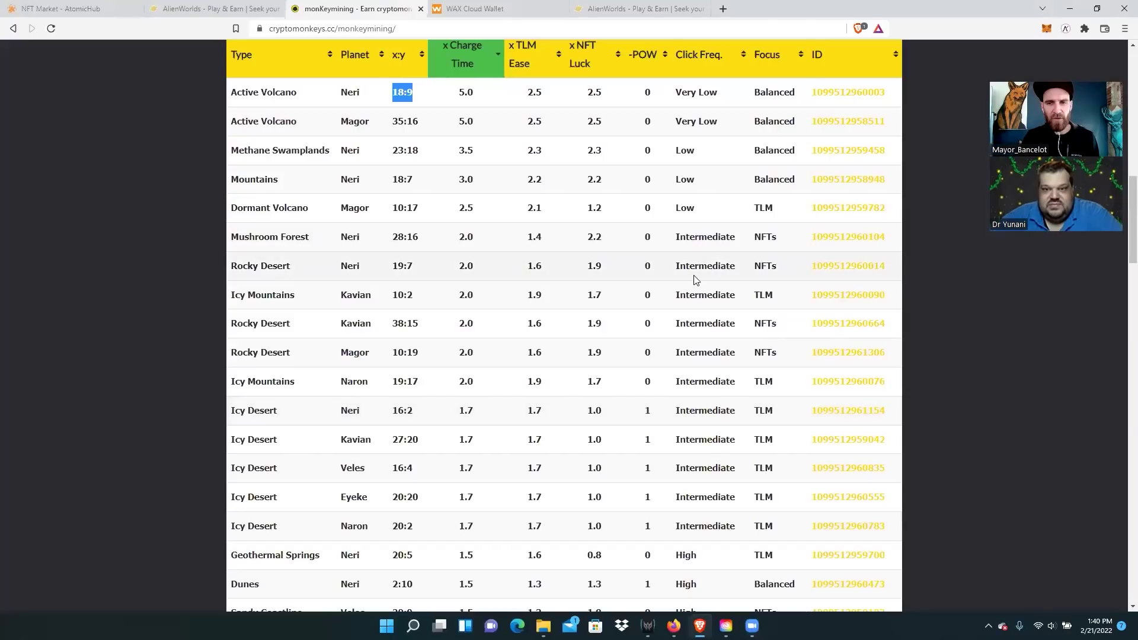
{"action": "scroll", "coordinate": [729, 259], "scroll_direction": "up", "scroll_amount": 5}
{"action": "scroll", "coordinate": [730, 259], "scroll_direction": "up", "scroll_amount": 3}
{"action": "scroll", "coordinate": [453, 212], "scroll_direction": "up", "scroll_amount": 2}
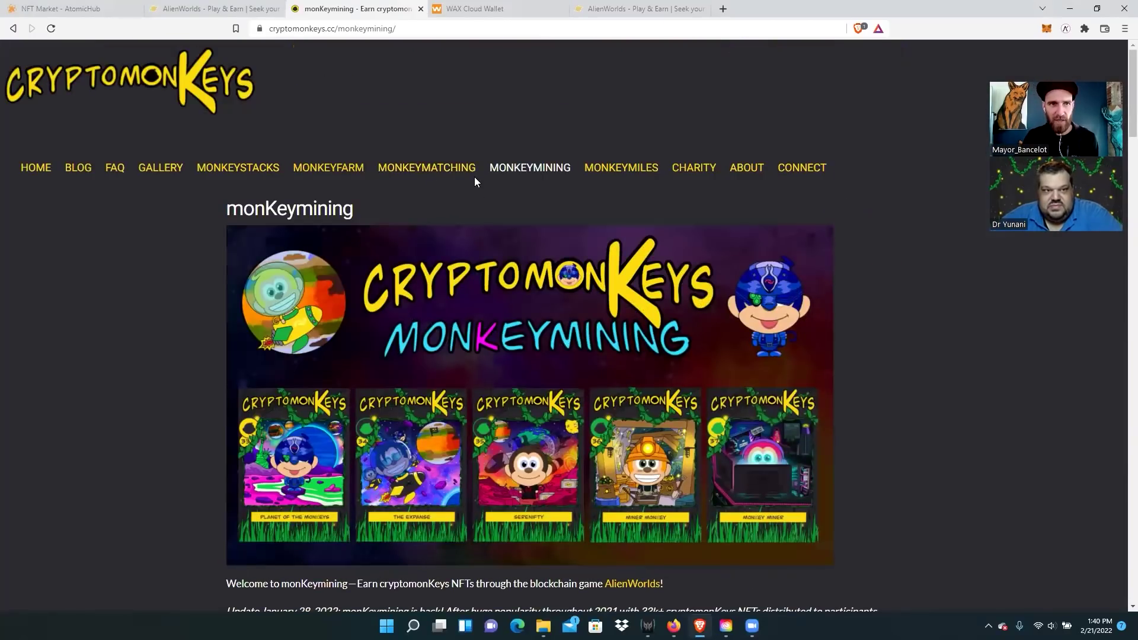
{"action": "scroll", "coordinate": [607, 354], "scroll_direction": "down", "scroll_amount": 1}
{"action": "scroll", "coordinate": [586, 329], "scroll_direction": "down", "scroll_amount": 2}
{"action": "scroll", "coordinate": [588, 333], "scroll_direction": "down", "scroll_amount": 3}
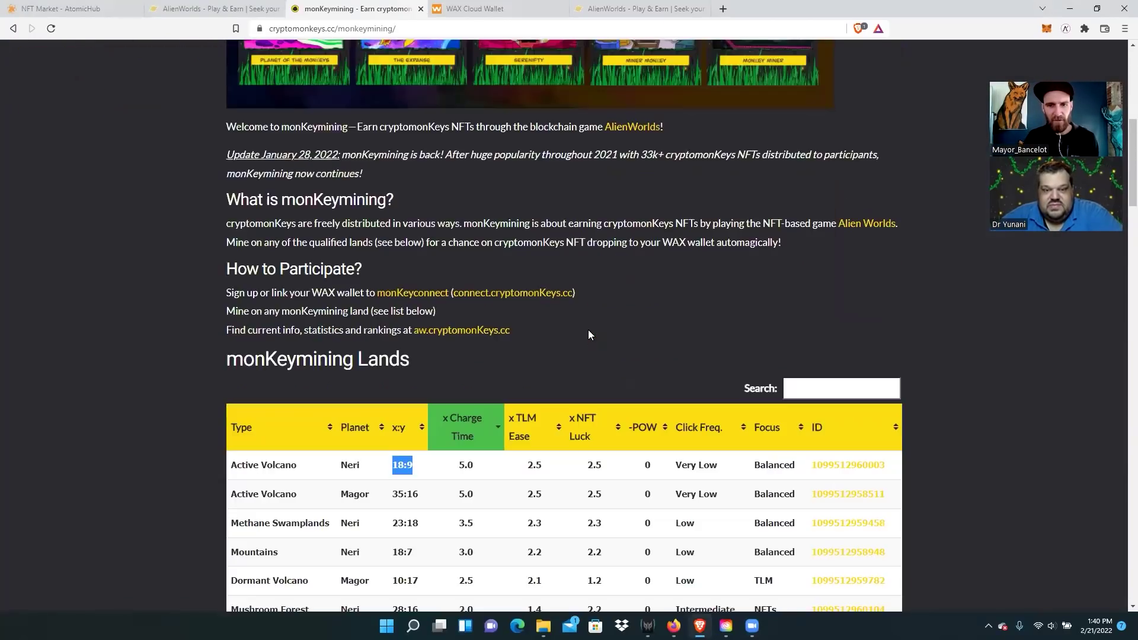
{"action": "scroll", "coordinate": [590, 334], "scroll_direction": "down", "scroll_amount": 2}
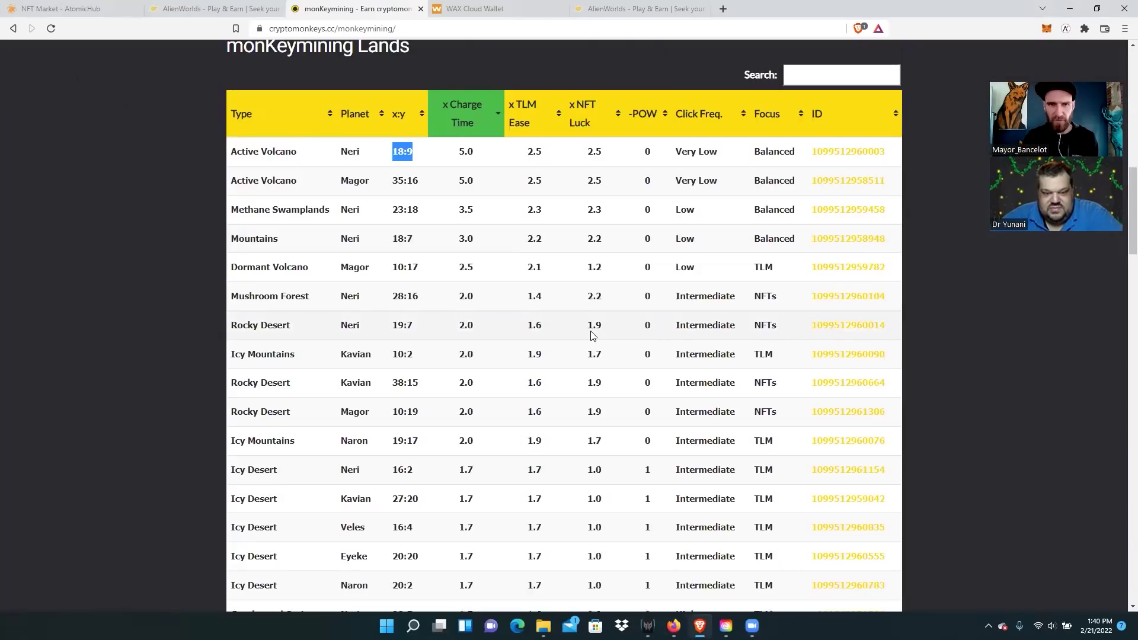
{"action": "left_click", "coordinate": [399, 121]}
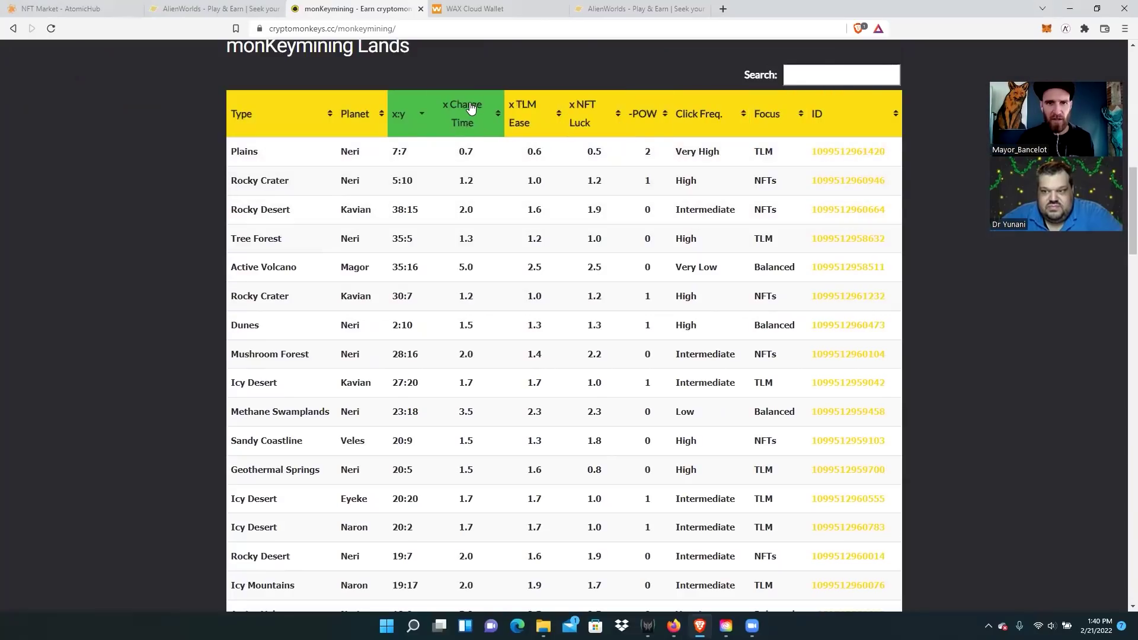
{"action": "left_click", "coordinate": [483, 116]}
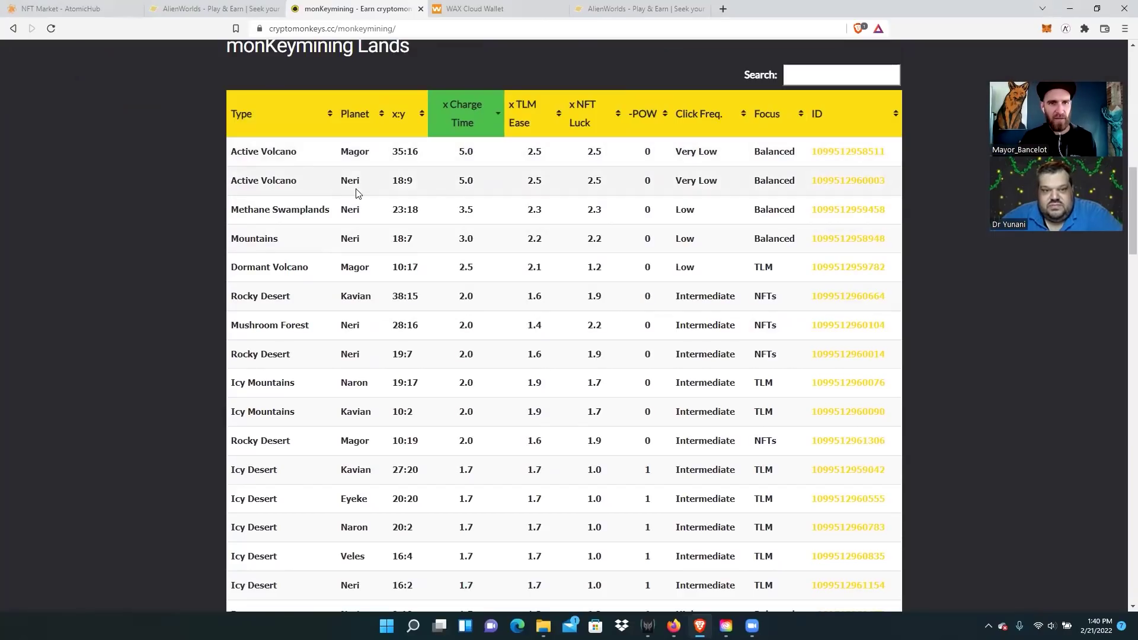
{"action": "double_click", "coordinate": [340, 189]}
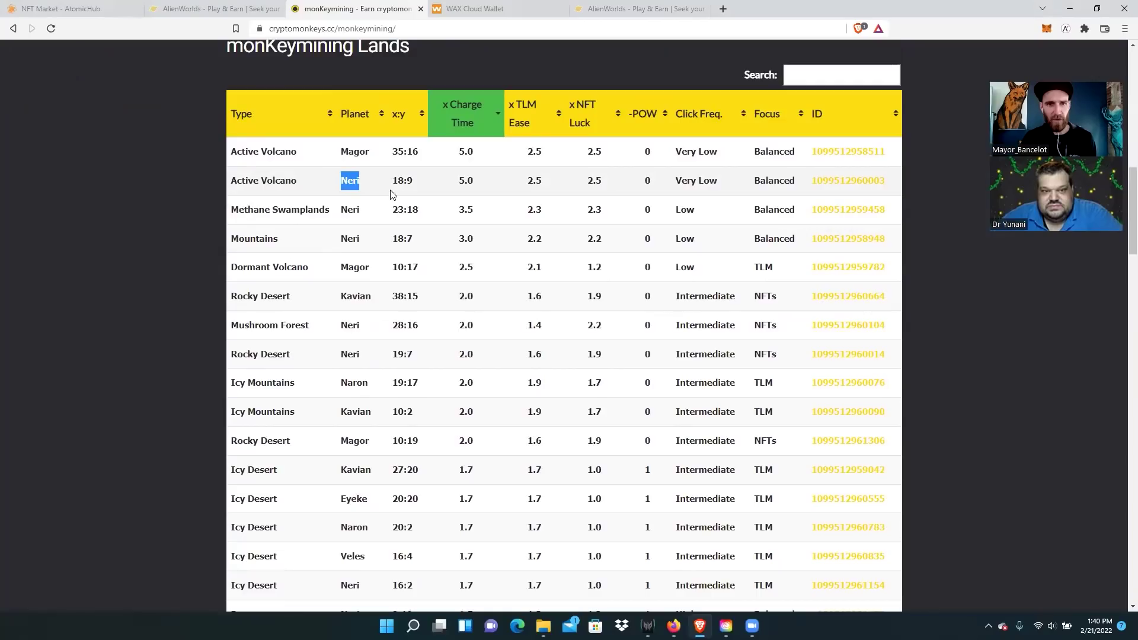
{"action": "left_click", "coordinate": [389, 194]}
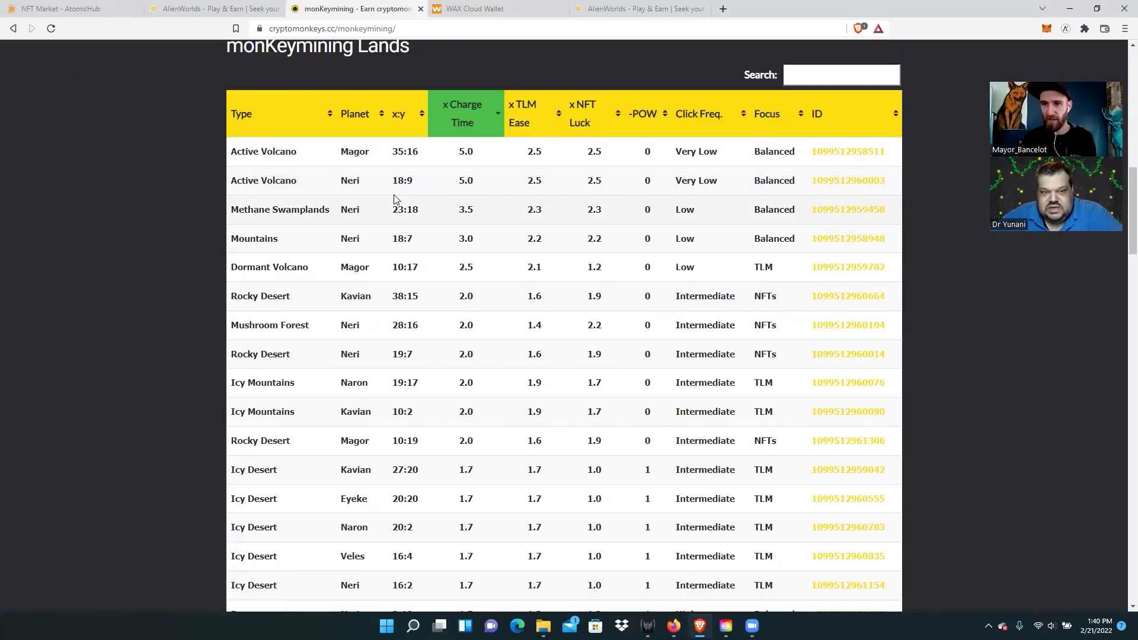
{"action": "double_click", "coordinate": [397, 181]}
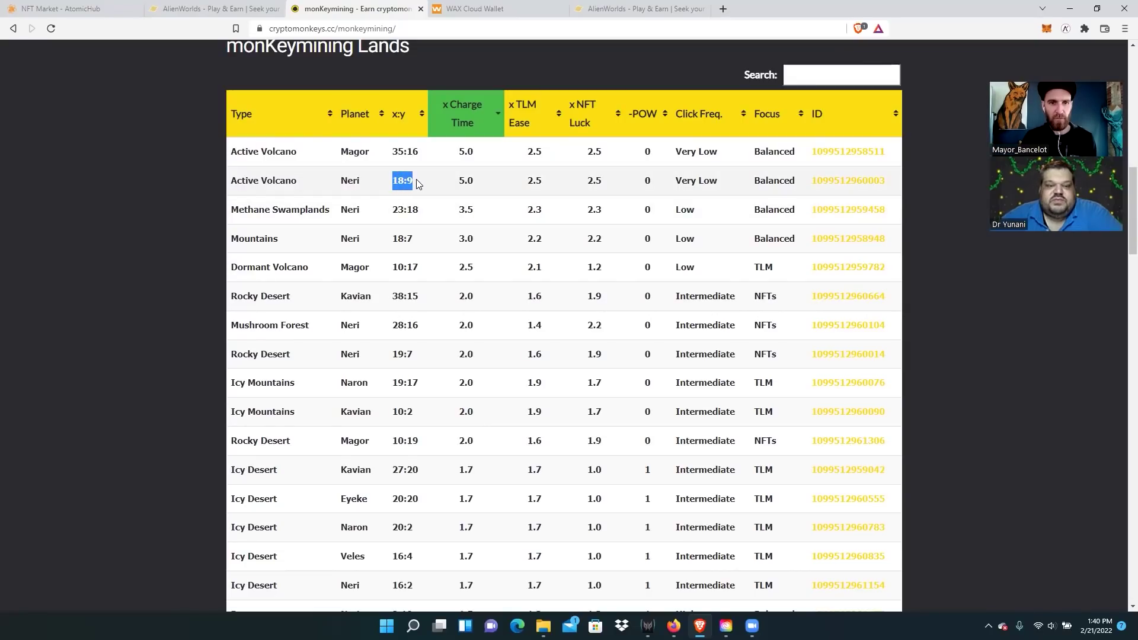
{"action": "left_click_drag", "start_coordinate": [412, 182], "coordinate": [457, 185]}
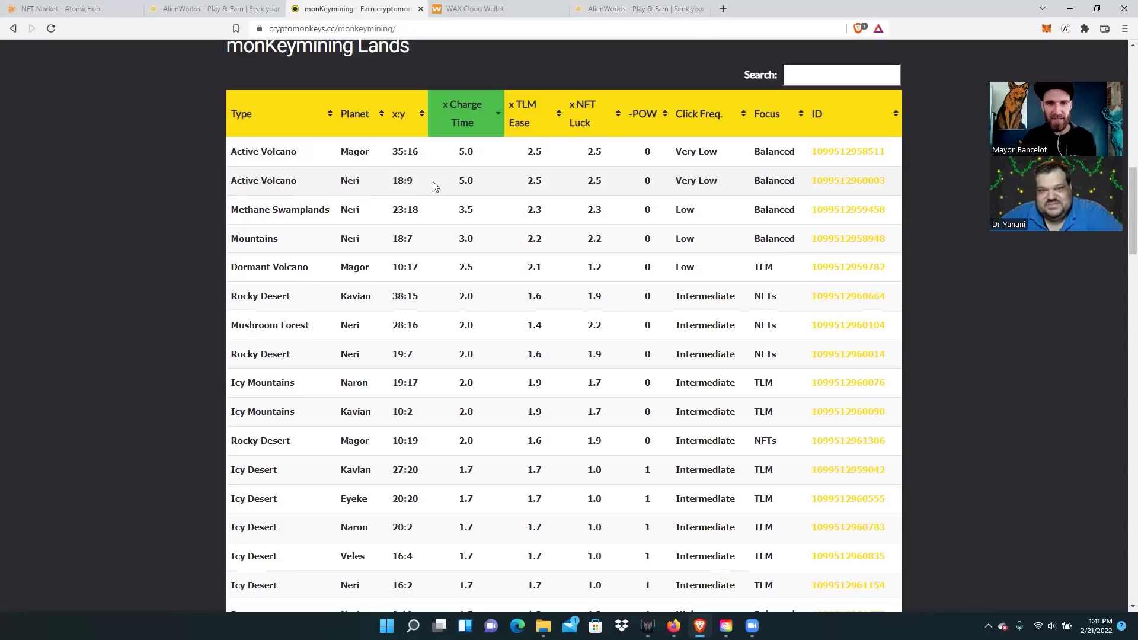
{"action": "left_click", "coordinate": [681, 10]}
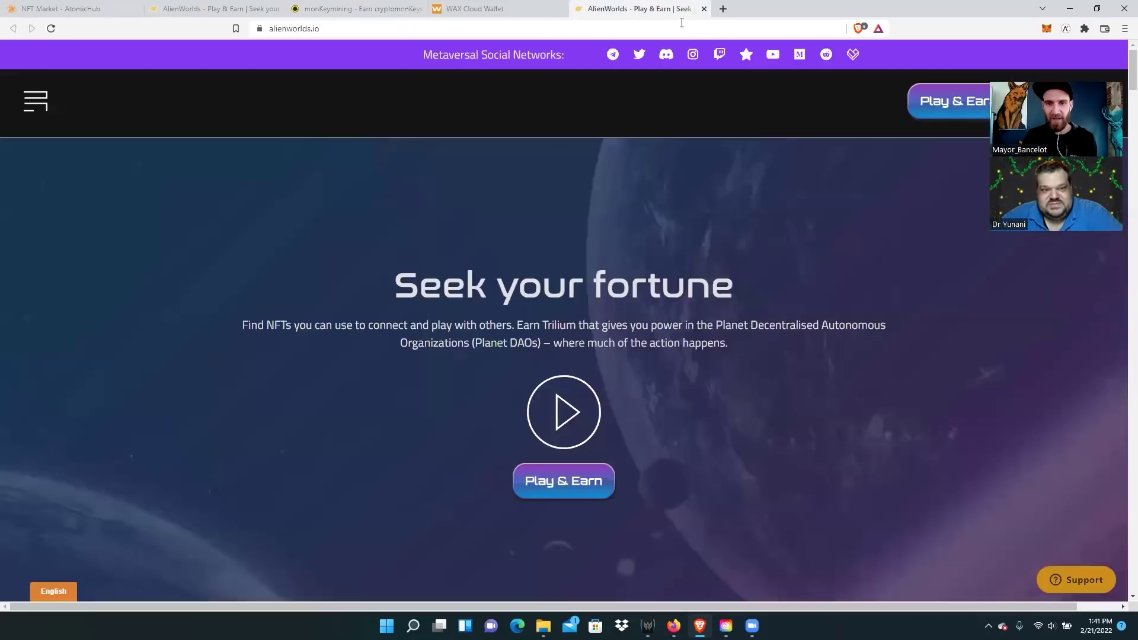
Step: Launch Alien Worlds, start registration, and pick the Female Human avatar
{"action": "left_click", "coordinate": [591, 484]}
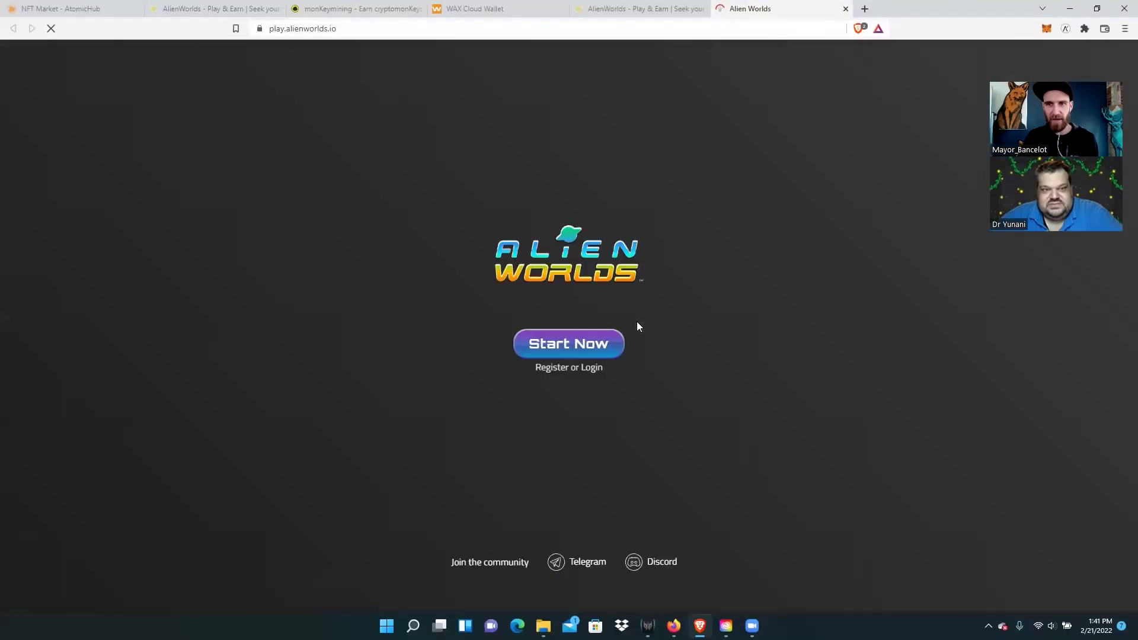
{"action": "left_click", "coordinate": [610, 341]}
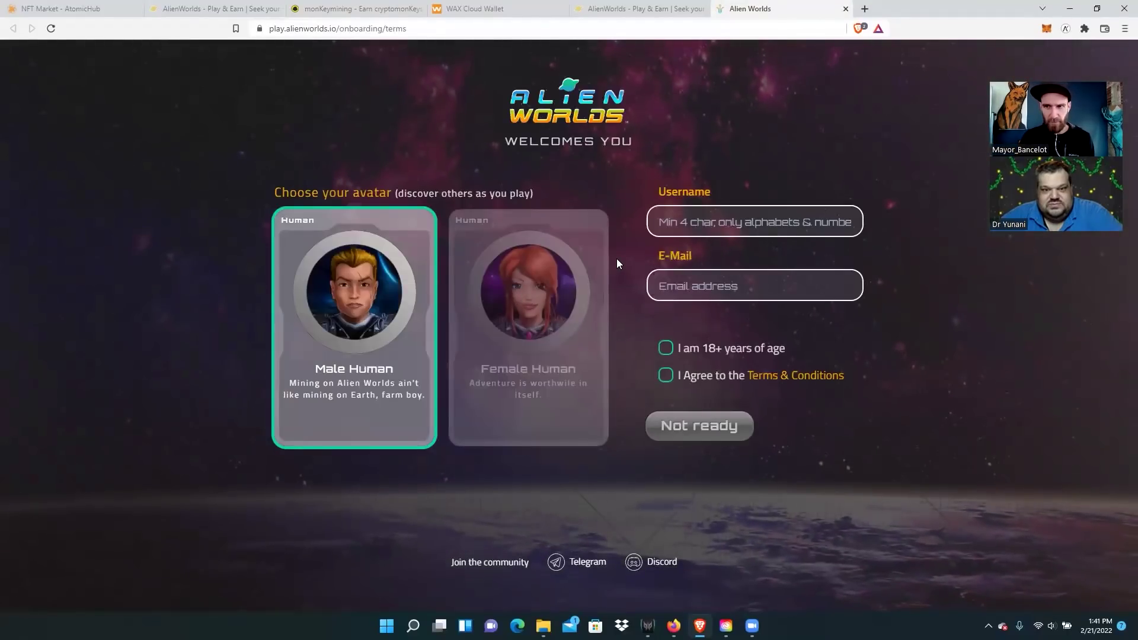
{"action": "left_click", "coordinate": [587, 293]}
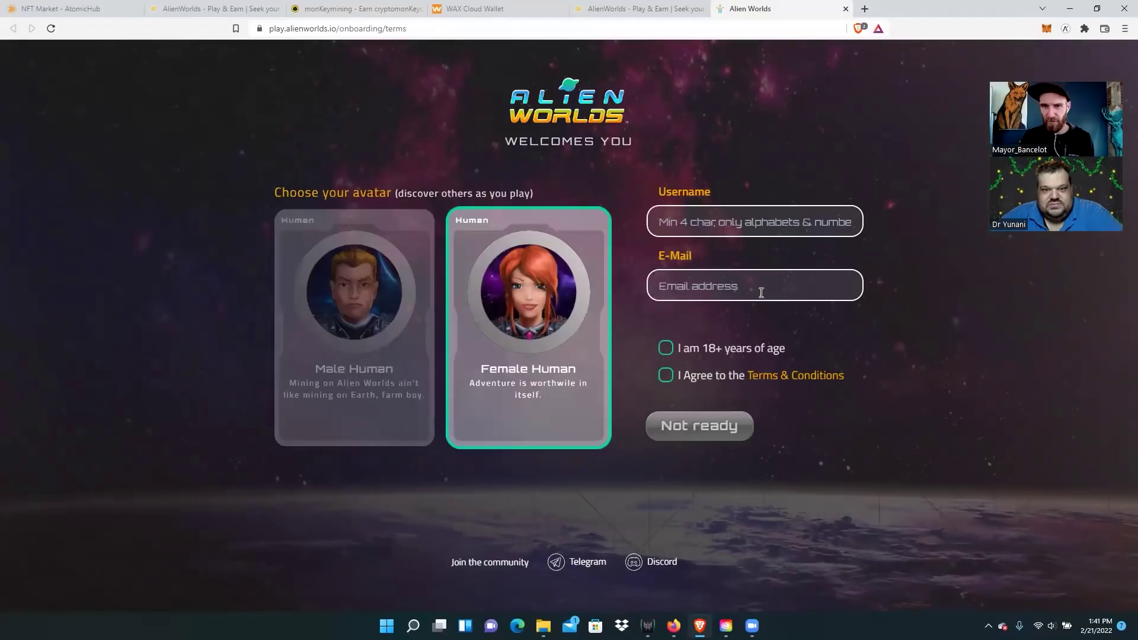
Step: Enter username MayMay and an autofilled e-mail, then confirm the account details
{"action": "left_click", "coordinate": [804, 221]}
{"action": "type", "text": "m"}
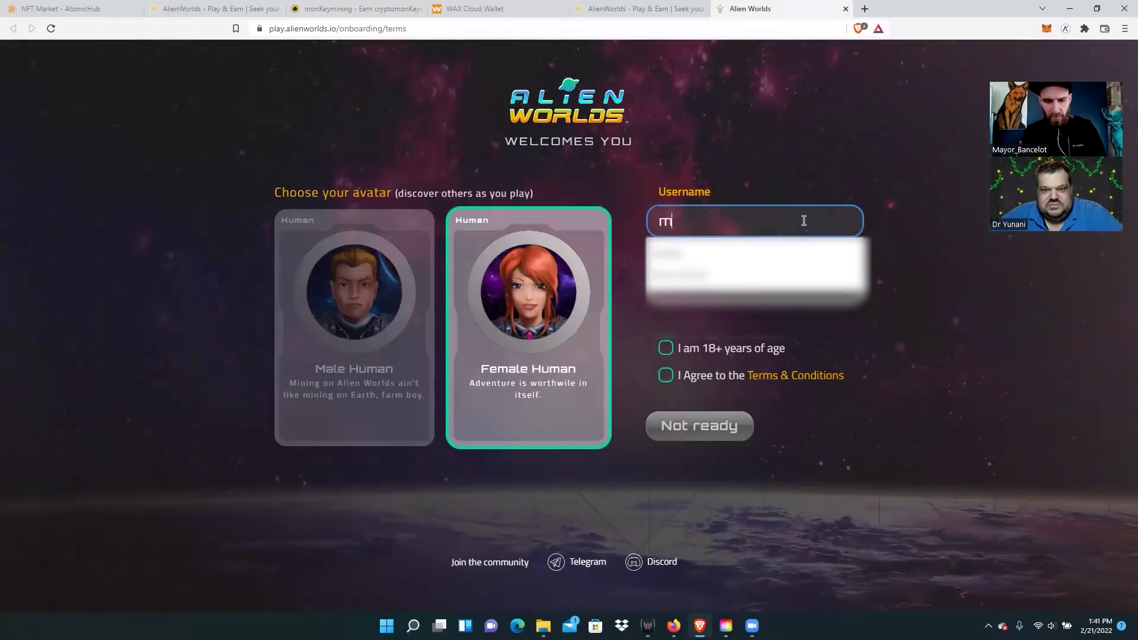
{"action": "type", "text": "aymay"}
{"action": "left_click", "coordinate": [745, 251]}
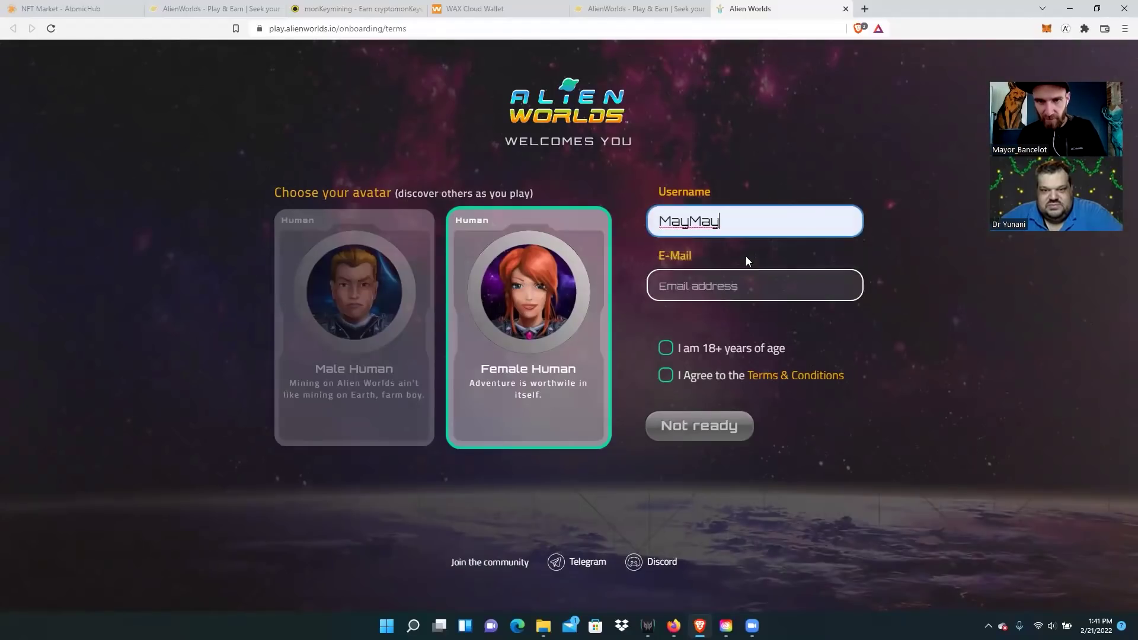
{"action": "left_click", "coordinate": [736, 282]}
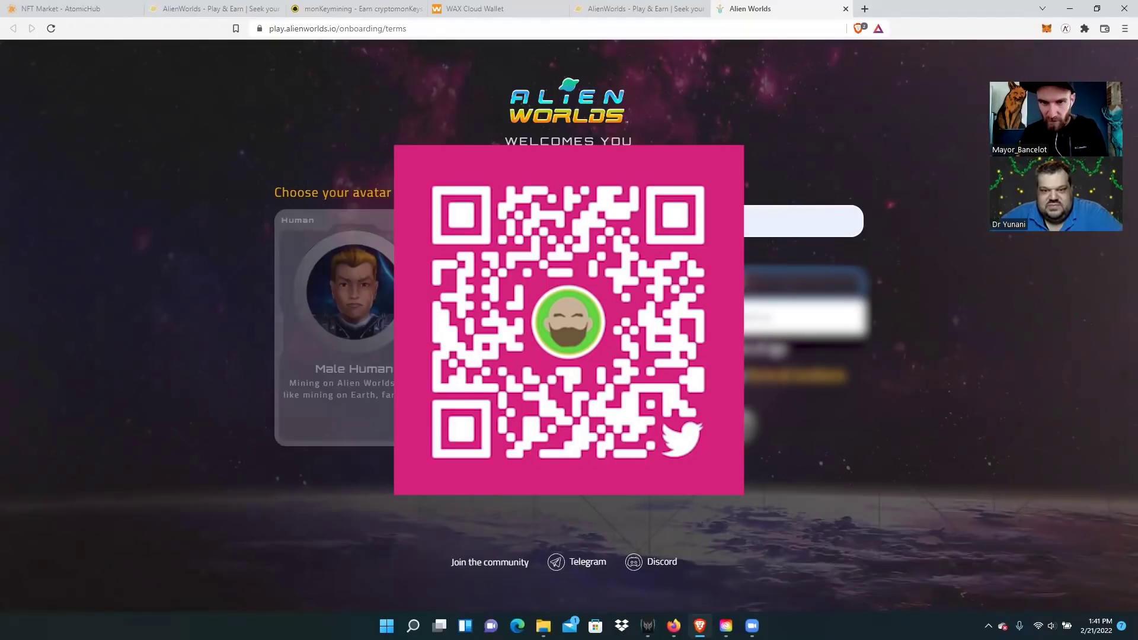
{"action": "key", "text": "Down"}
{"action": "key", "text": "Return"}
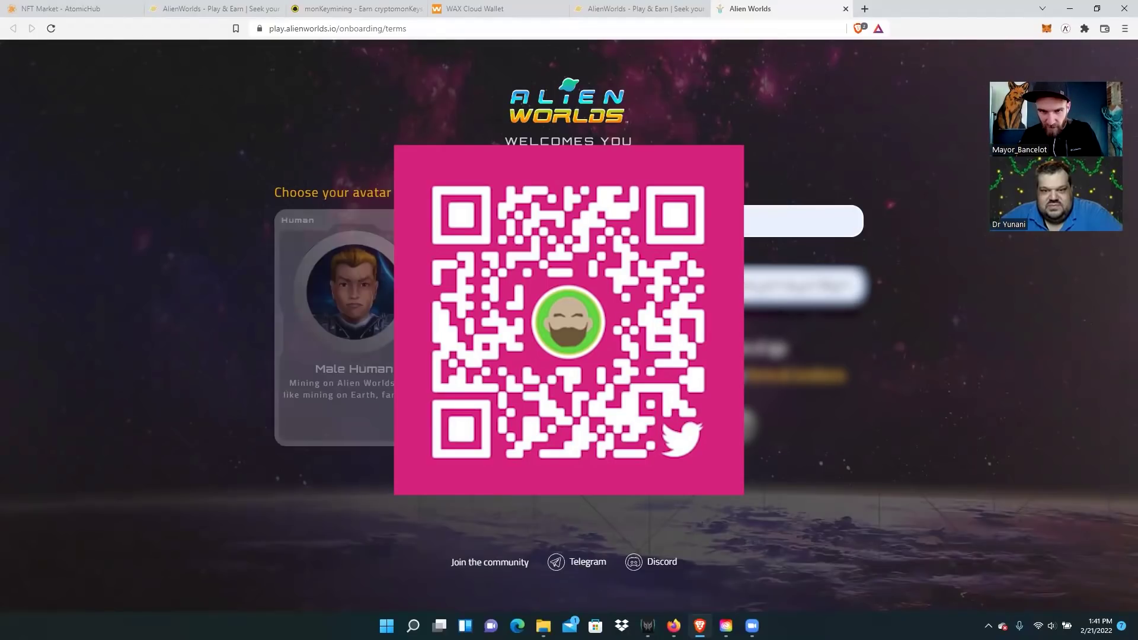
{"action": "left_click", "coordinate": [681, 423]}
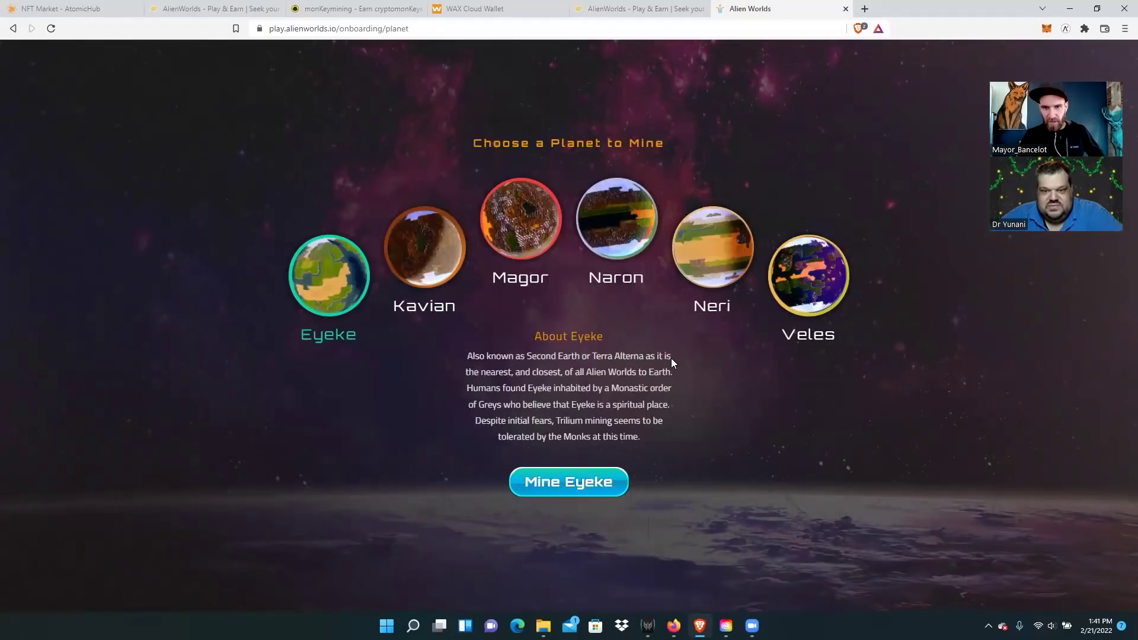
Step: Choose planet Neri, filter lands by 18:9 using the monKeymining table, and pick Active Volcano
{"action": "left_click", "coordinate": [714, 254]}
{"action": "left_click", "coordinate": [592, 480]}
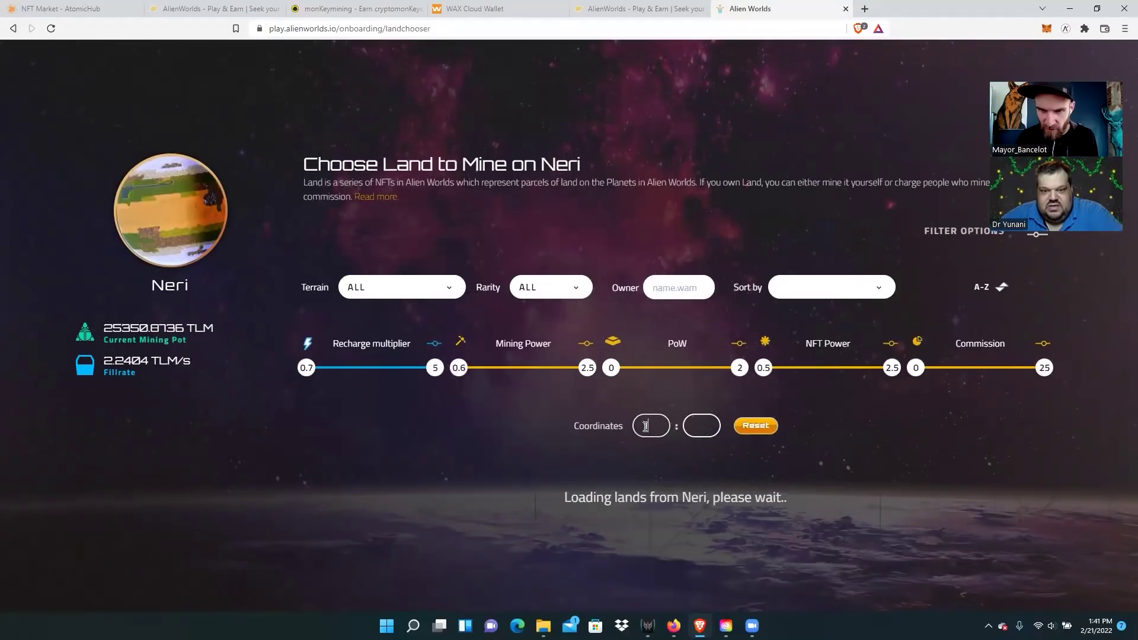
{"action": "type", "text": "18"}
{"action": "scroll", "coordinate": [675, 427], "scroll_direction": "down", "scroll_amount": 1}
{"action": "left_click", "coordinate": [701, 357]}
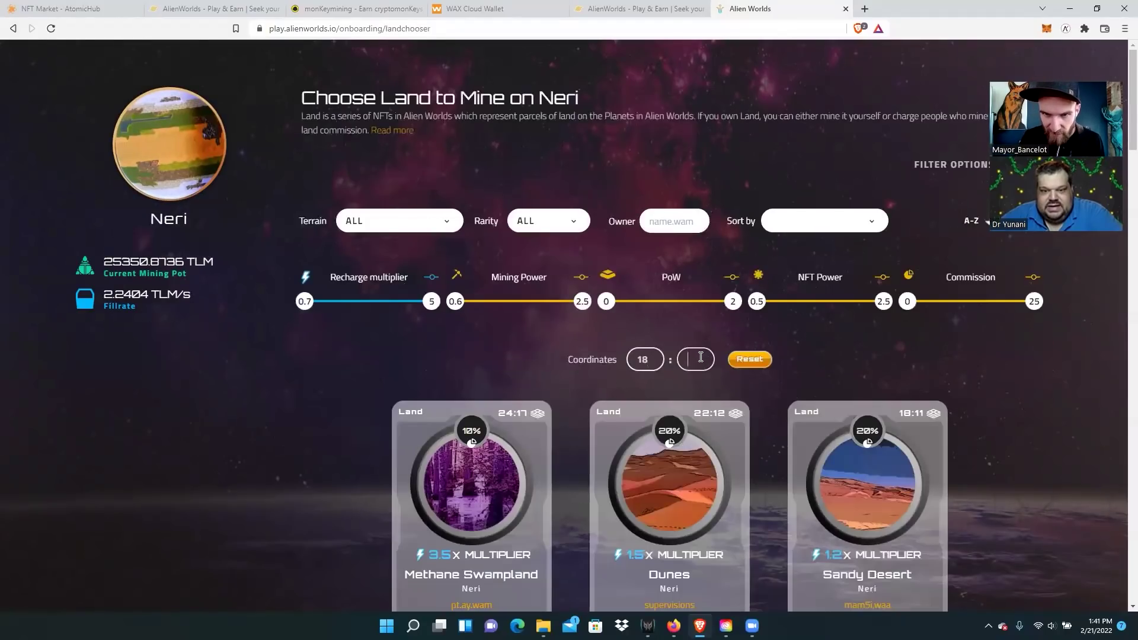
{"action": "type", "text": "9"}
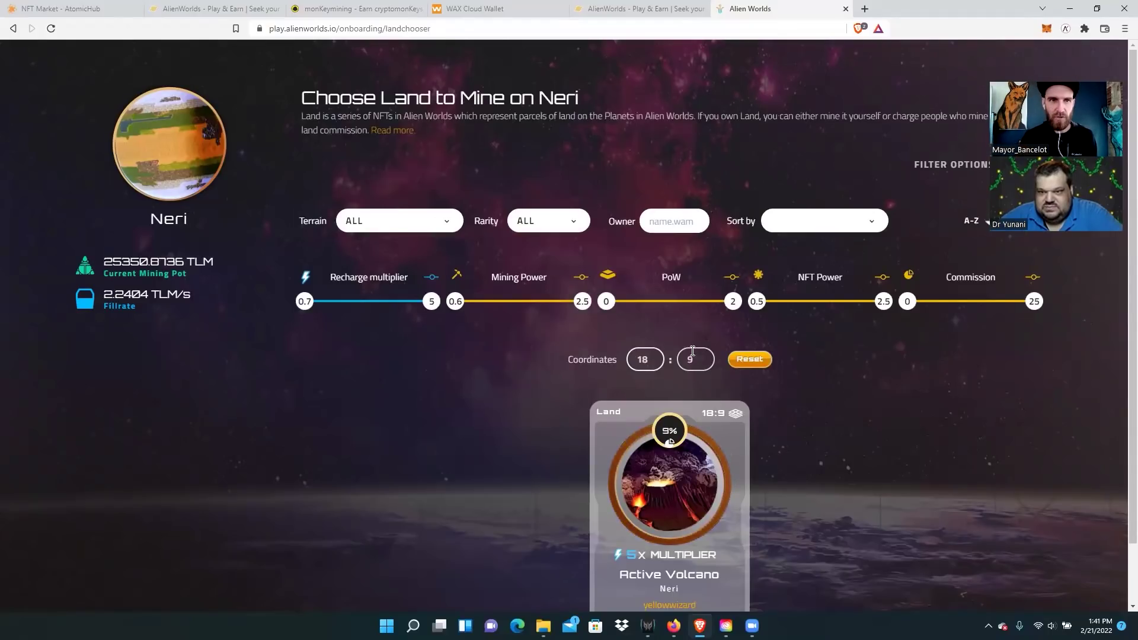
{"action": "left_click", "coordinate": [383, 9]}
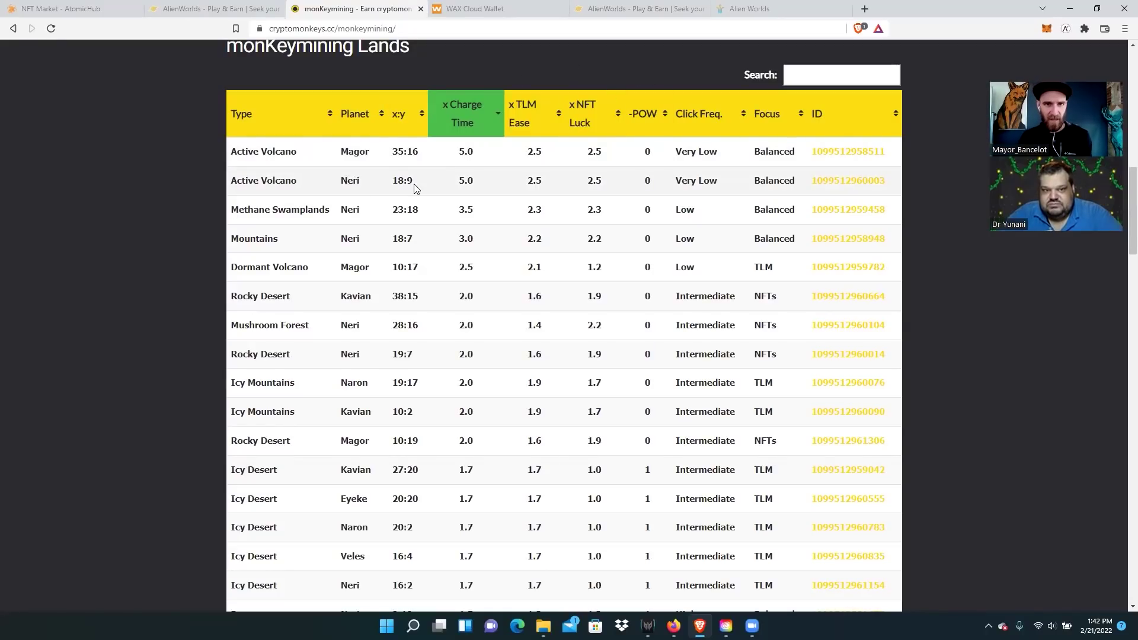
{"action": "left_click", "coordinate": [755, 10]}
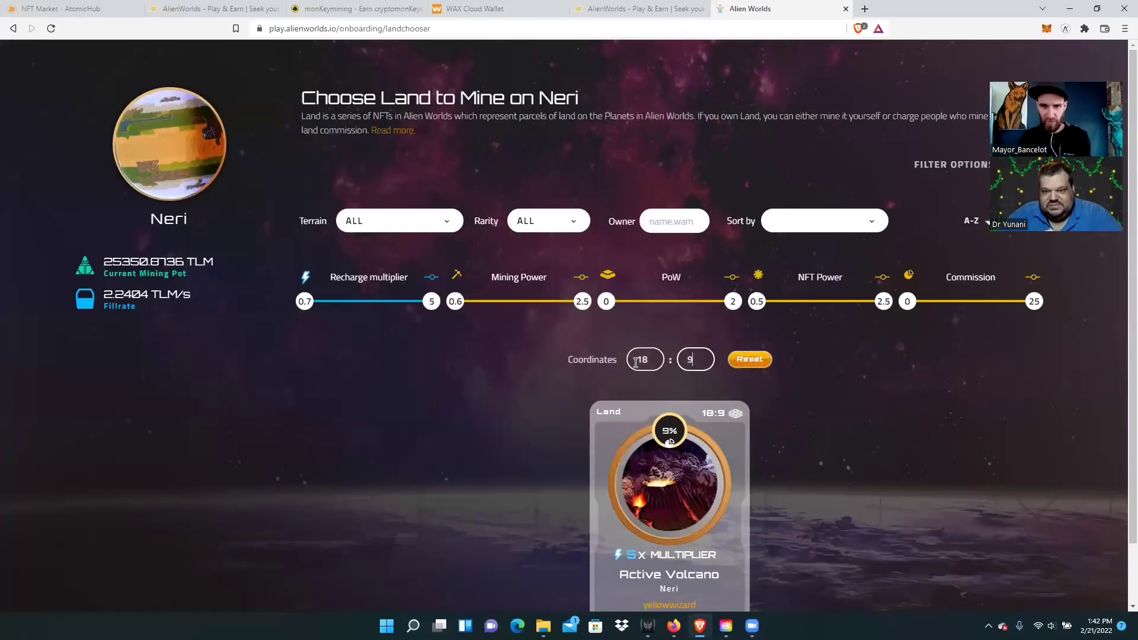
{"action": "scroll", "coordinate": [712, 489], "scroll_direction": "down", "scroll_amount": 1}
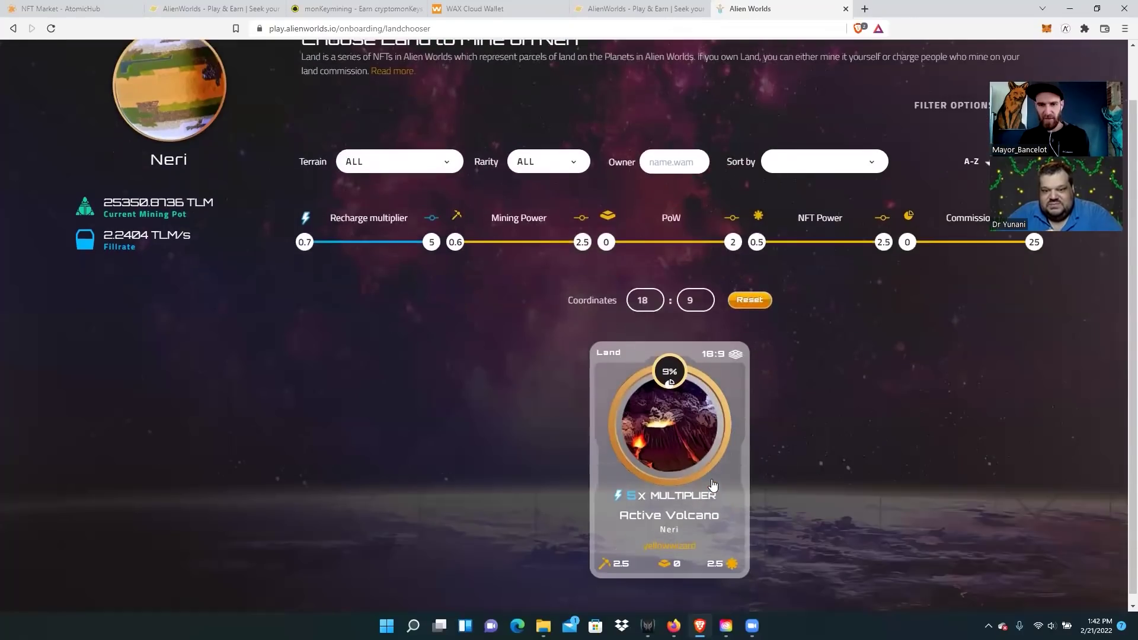
{"action": "left_click", "coordinate": [722, 407]}
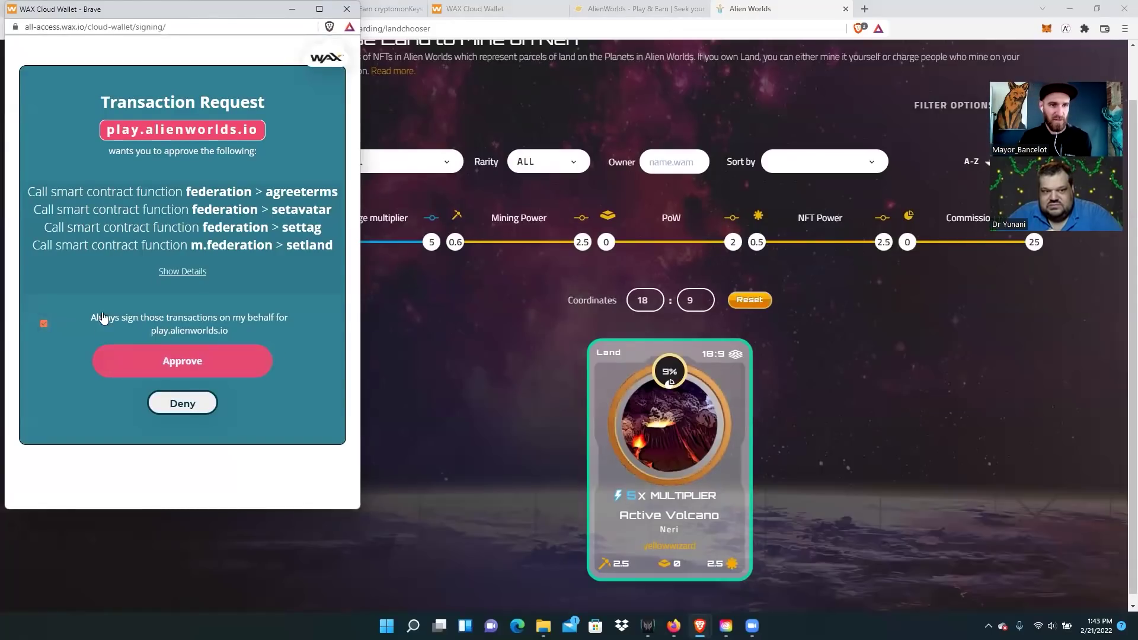
Step: Approve the land, avatar and terms transaction with 'Always sign' ticked
{"action": "left_click", "coordinate": [192, 365]}
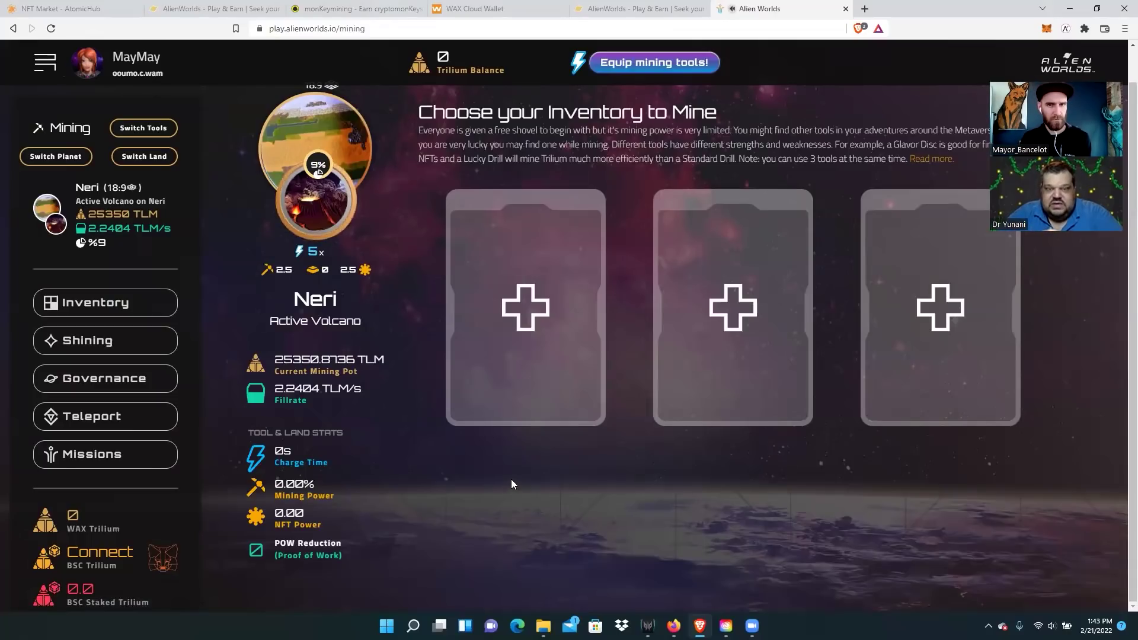
Step: Equip the Standard Shovel in the first tool slot and start mining
{"action": "left_click", "coordinate": [507, 371]}
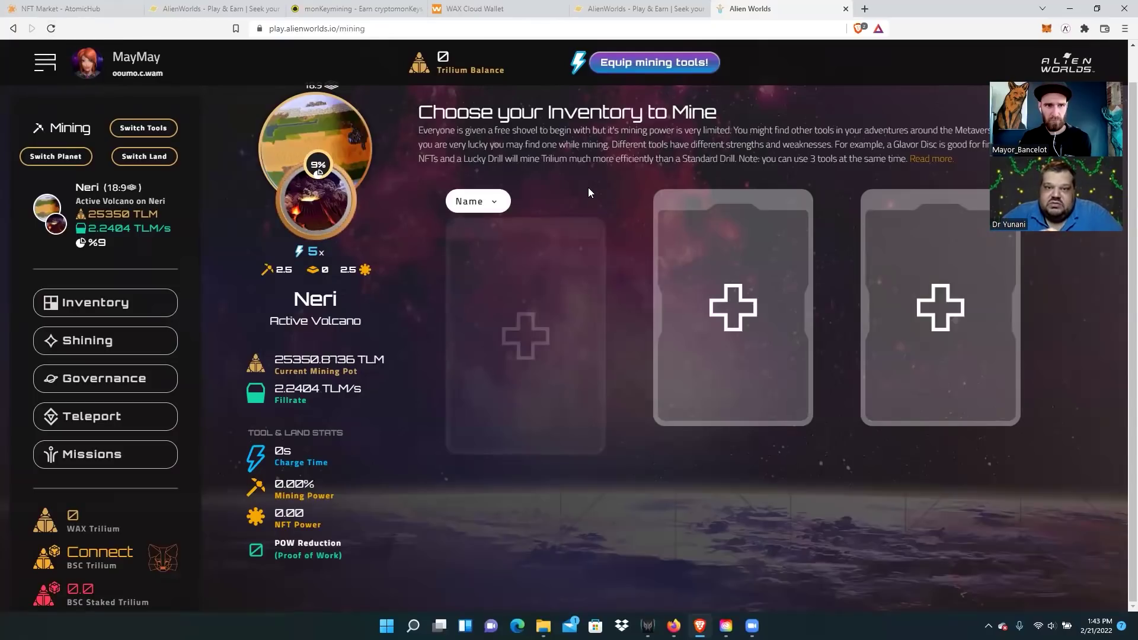
{"action": "left_click", "coordinate": [654, 62]}
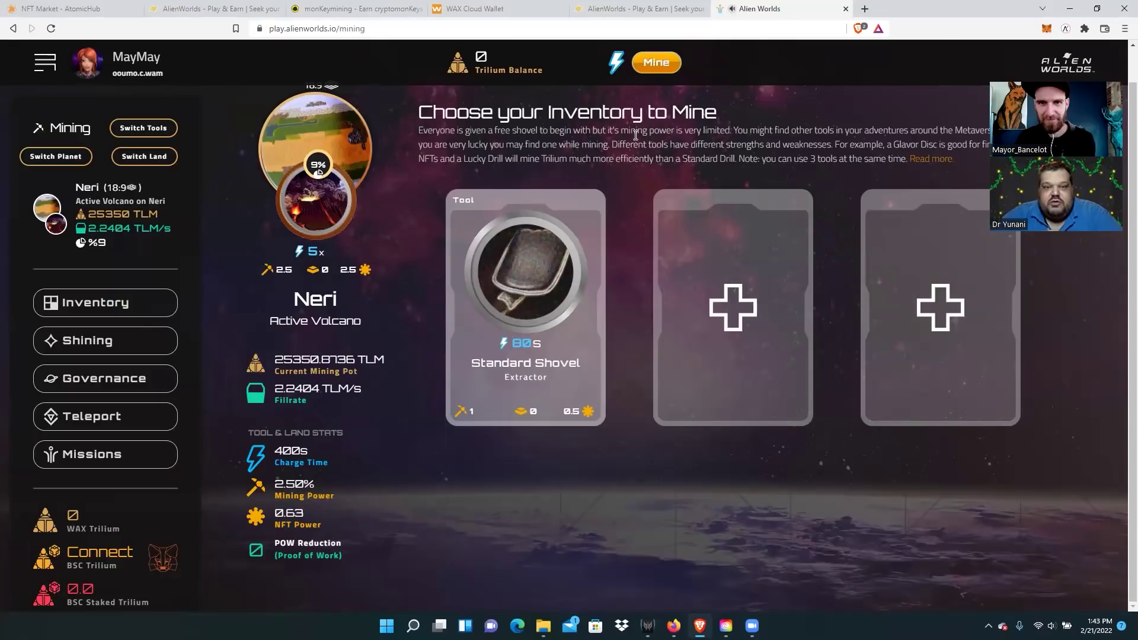
{"action": "left_click", "coordinate": [656, 62]}
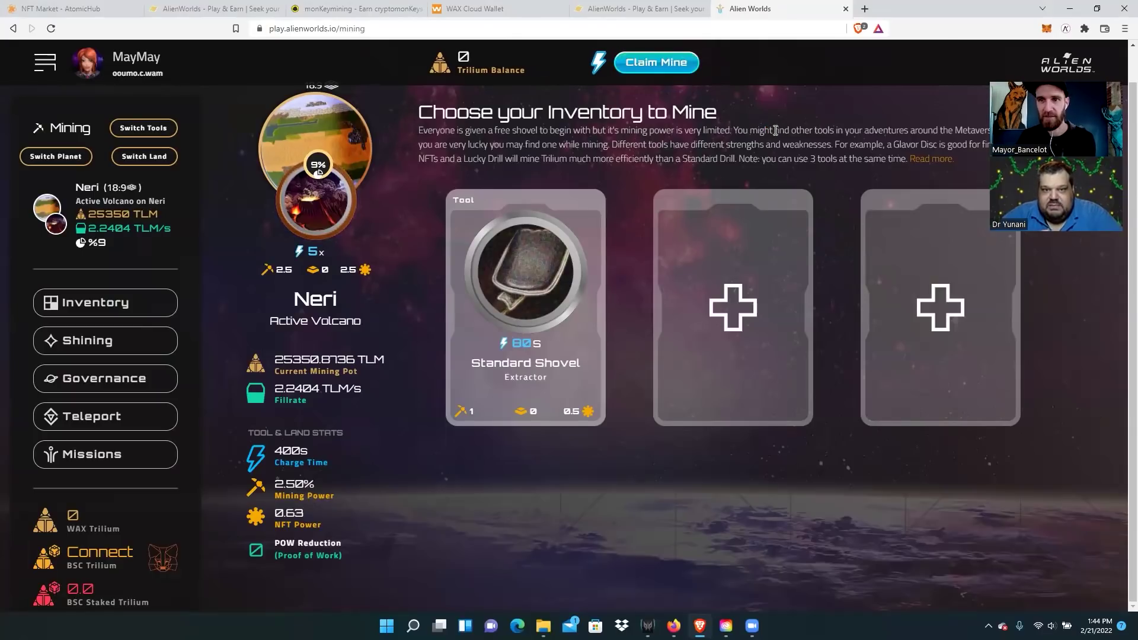
Step: Claim the 0.0021 Trilium, approve the claim in the wallet, and view the inventory
{"action": "left_click", "coordinate": [654, 64]}
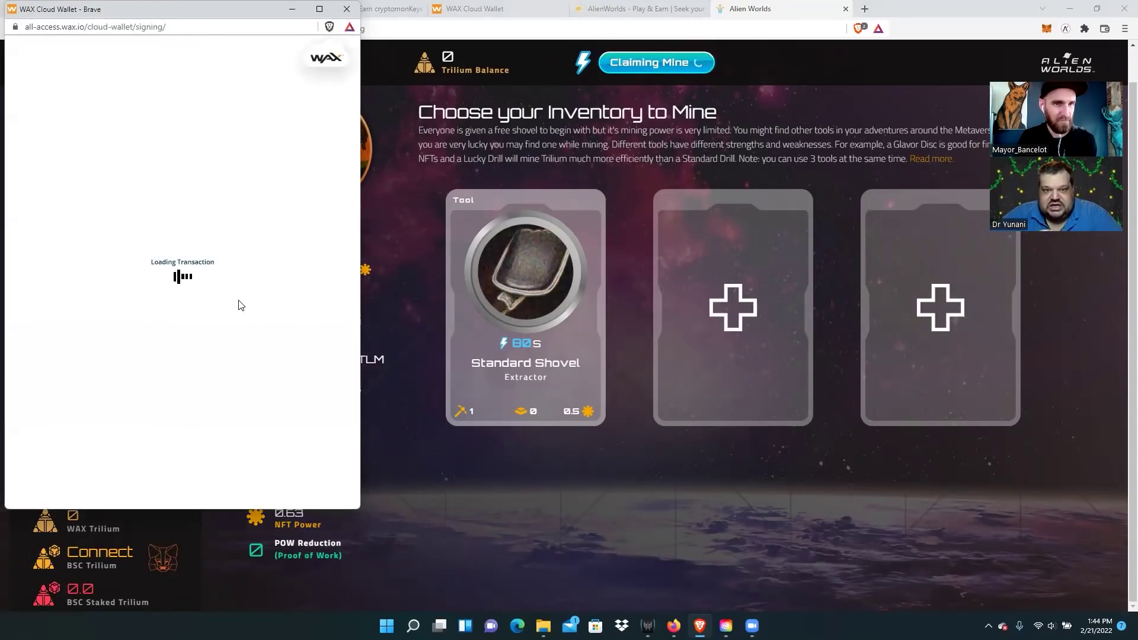
{"action": "left_click", "coordinate": [41, 289]}
{"action": "left_click", "coordinate": [223, 326]}
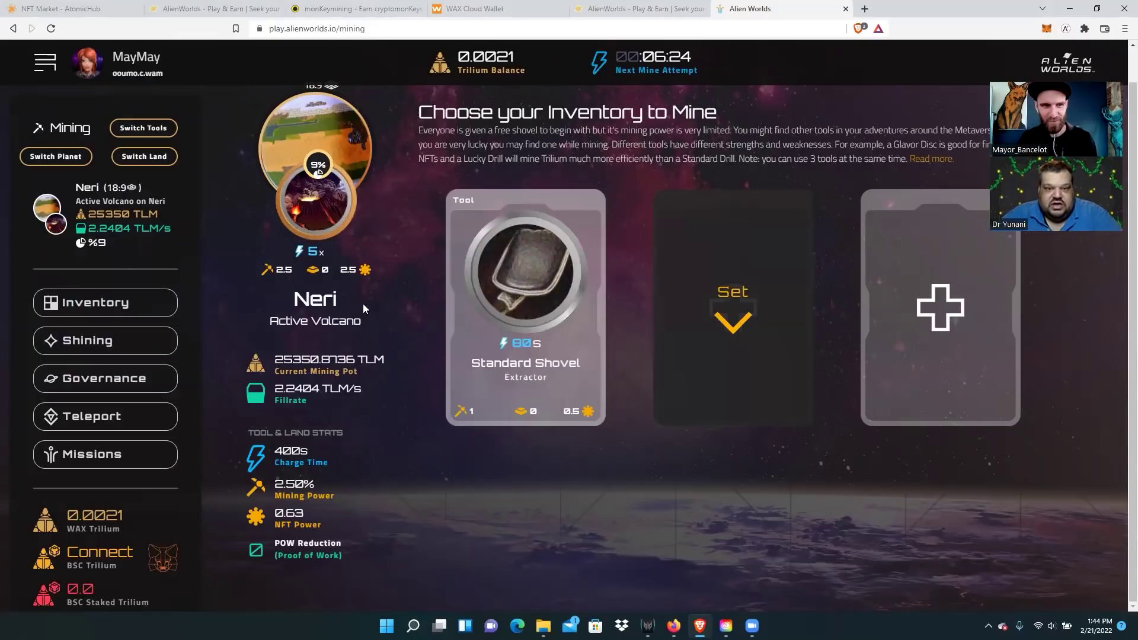
{"action": "left_click", "coordinate": [105, 302]}
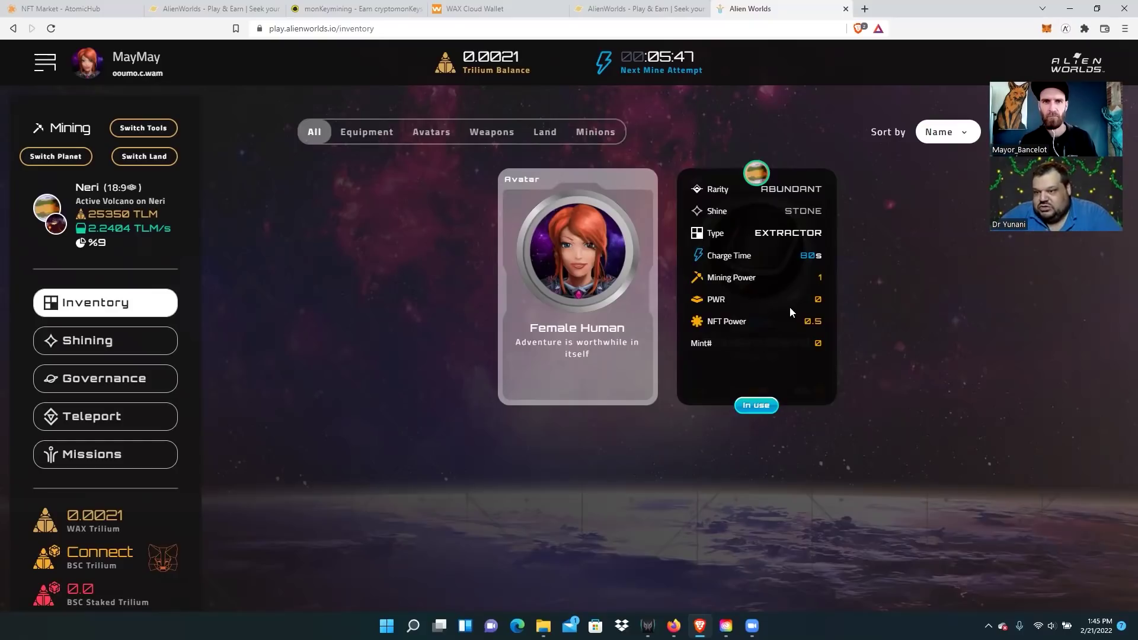
Step: Filter AtomicHub listings to the tool.worlds schema, sort by lowest price, and search 'drill'
{"action": "key", "text": "ctrl+1"}
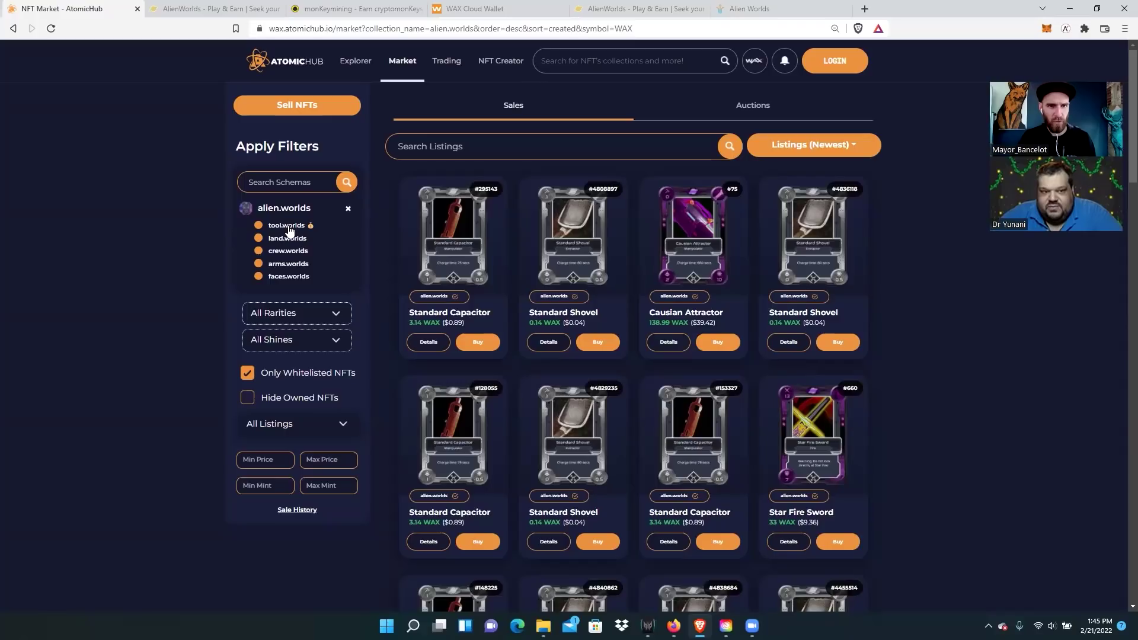
{"action": "left_click", "coordinate": [301, 182]}
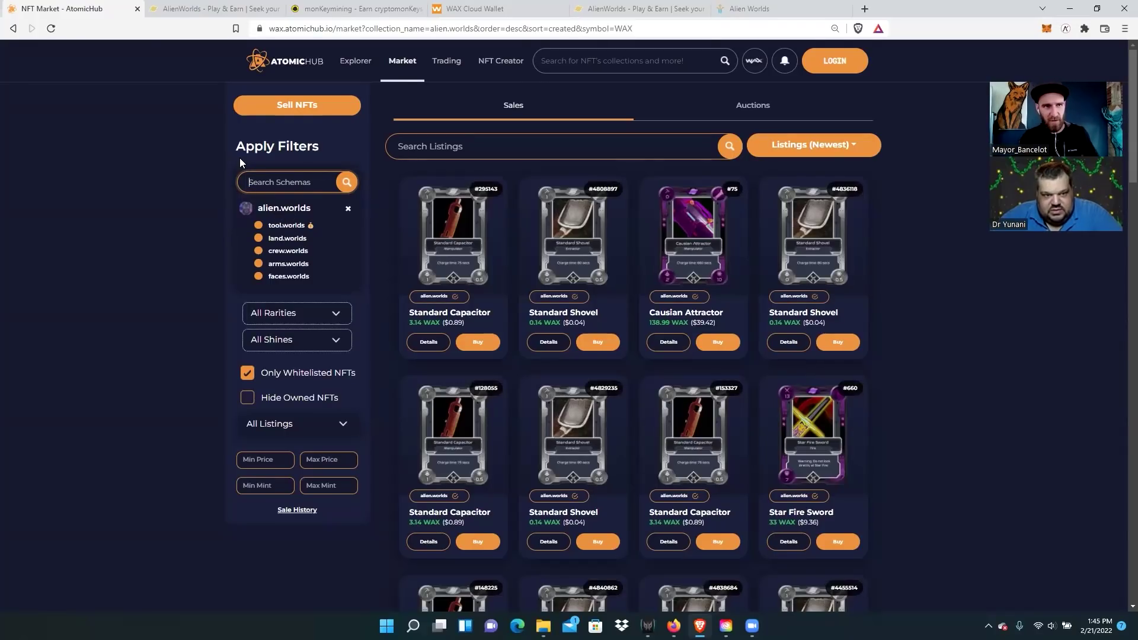
{"action": "left_click", "coordinate": [285, 226]}
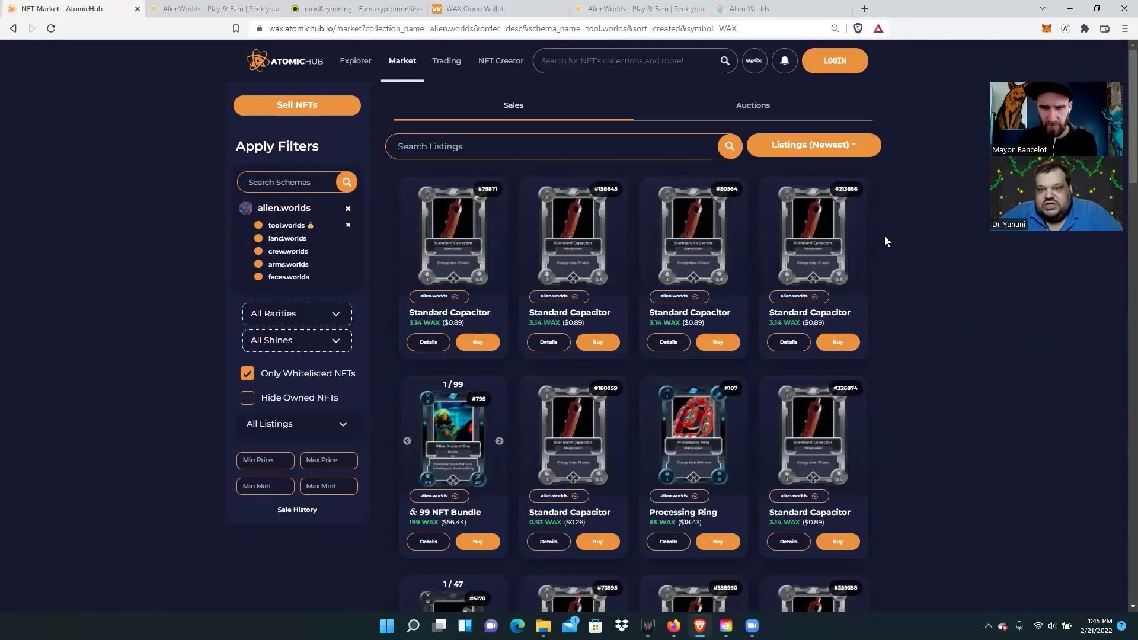
{"action": "left_click", "coordinate": [853, 153]}
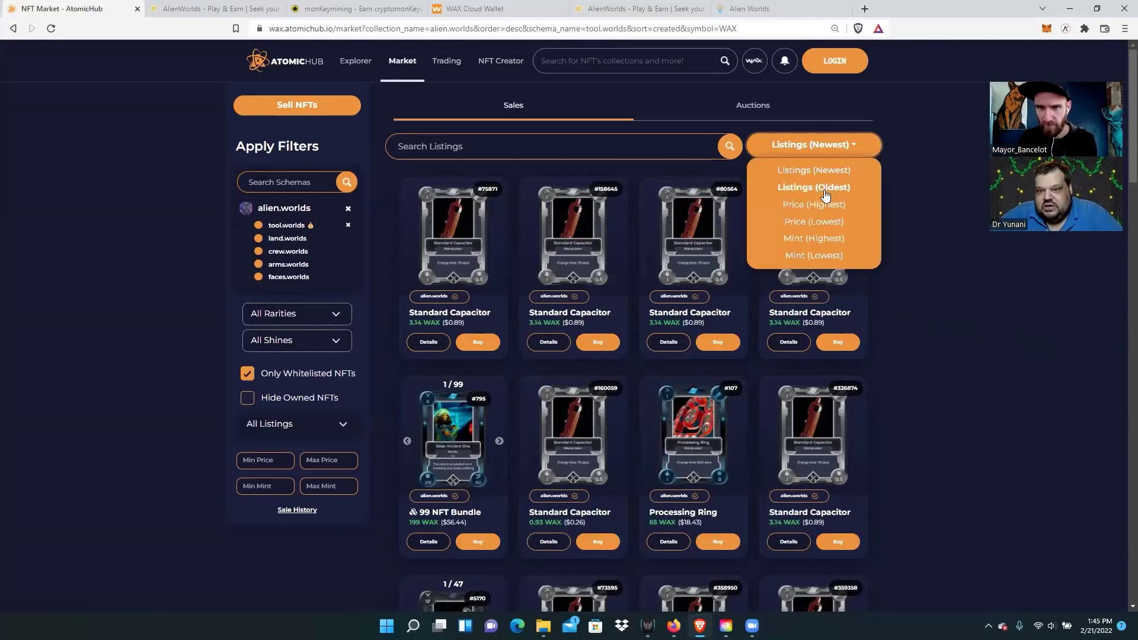
{"action": "left_click", "coordinate": [820, 223]}
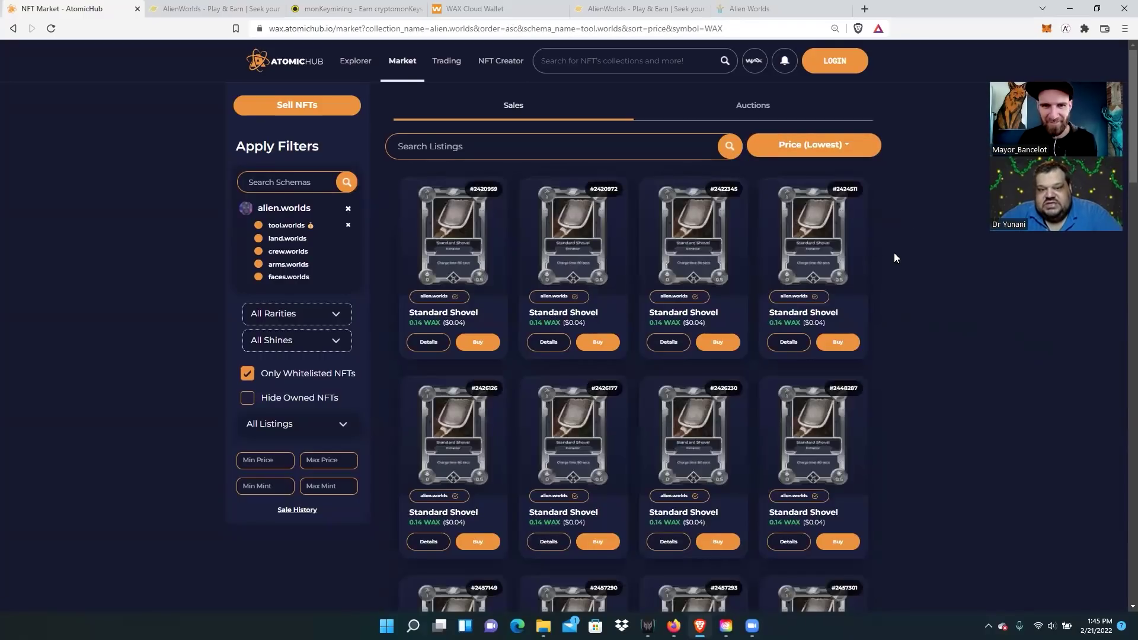
{"action": "scroll", "coordinate": [893, 257], "scroll_direction": "down", "scroll_amount": 2}
{"action": "scroll", "coordinate": [890, 259], "scroll_direction": "down", "scroll_amount": 4}
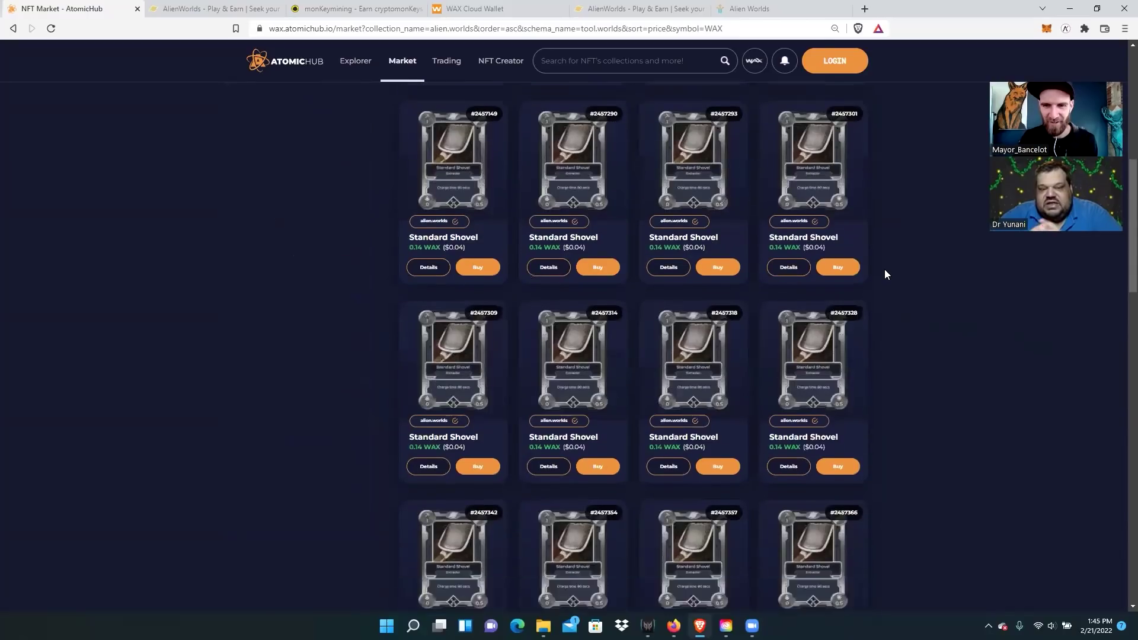
{"action": "scroll", "coordinate": [884, 270], "scroll_direction": "up", "scroll_amount": 5}
{"action": "scroll", "coordinate": [780, 242], "scroll_direction": "up", "scroll_amount": 1}
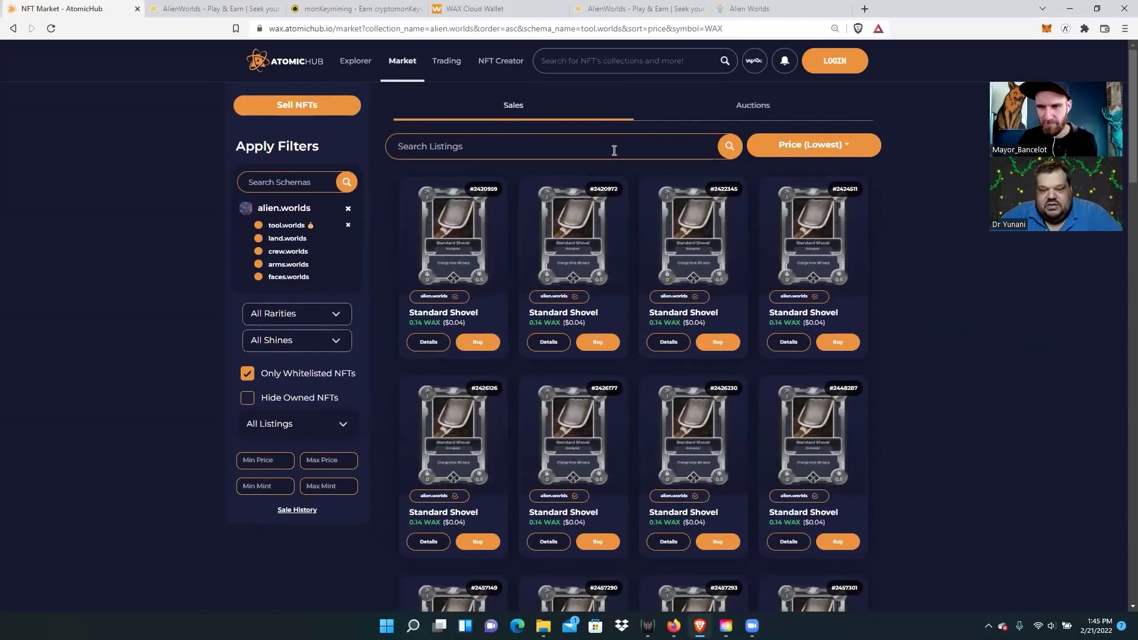
{"action": "left_click", "coordinate": [613, 150]}
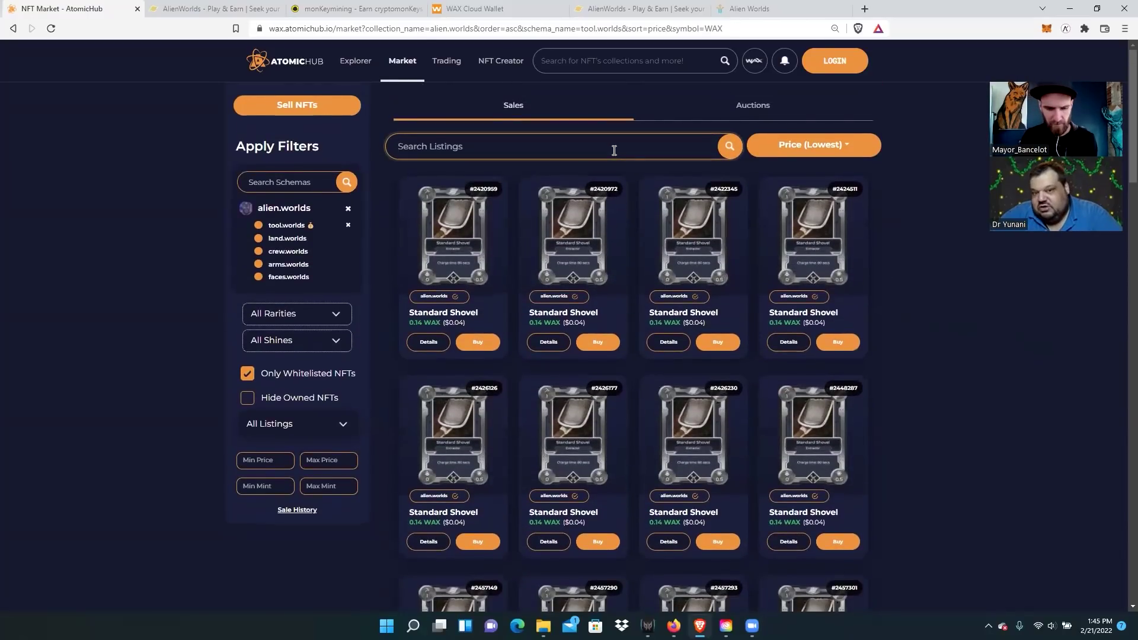
{"action": "type", "text": "dril"}
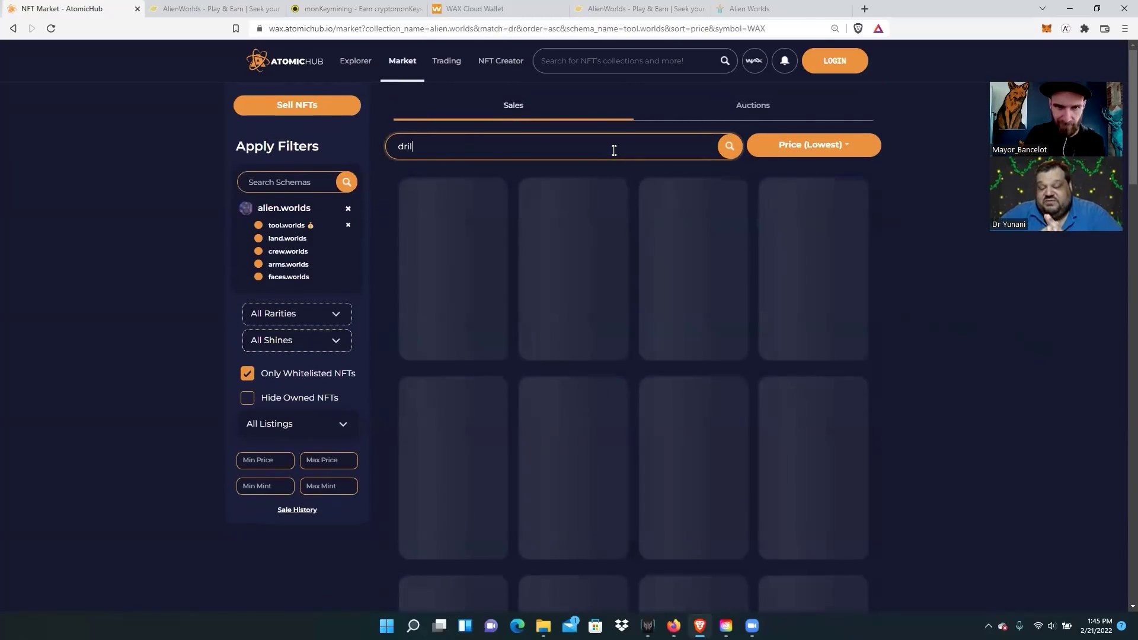
{"action": "type", "text": "l"}
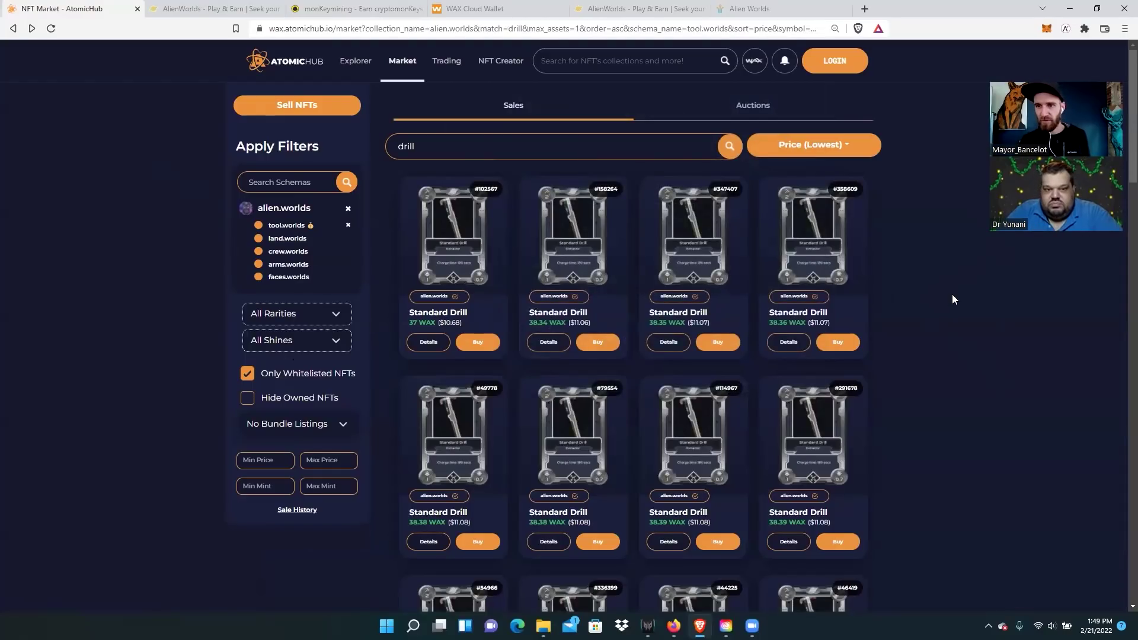
{"action": "mouse_move", "coordinate": [453, 236]}
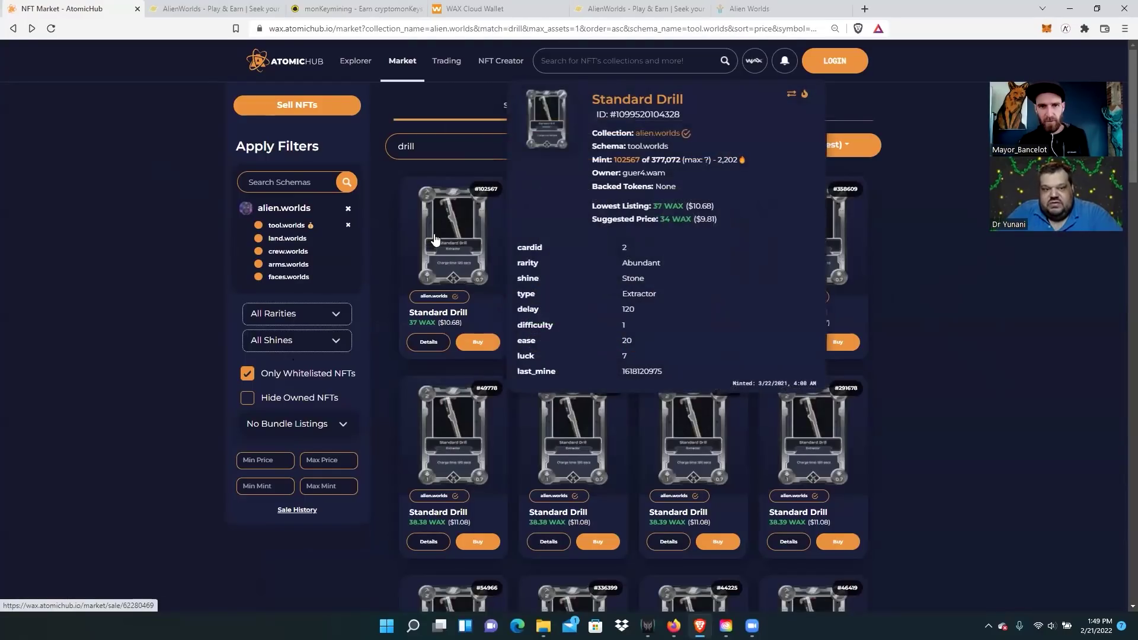
Step: Open the first Standard Drill sale page and enlarge its card image
{"action": "left_click", "coordinate": [434, 239]}
{"action": "left_click", "coordinate": [413, 247]}
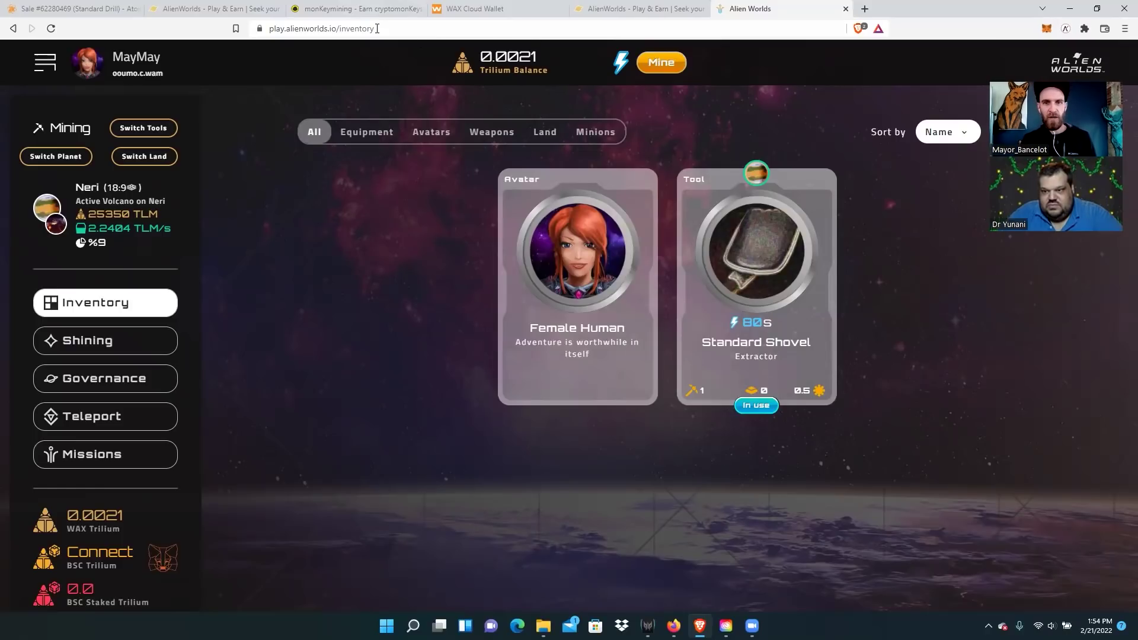
Step: Re-sort the monKeymining lands by NFT luck, charge time and TLM ease, selecting Neri 18:9
{"action": "left_click", "coordinate": [373, 8]}
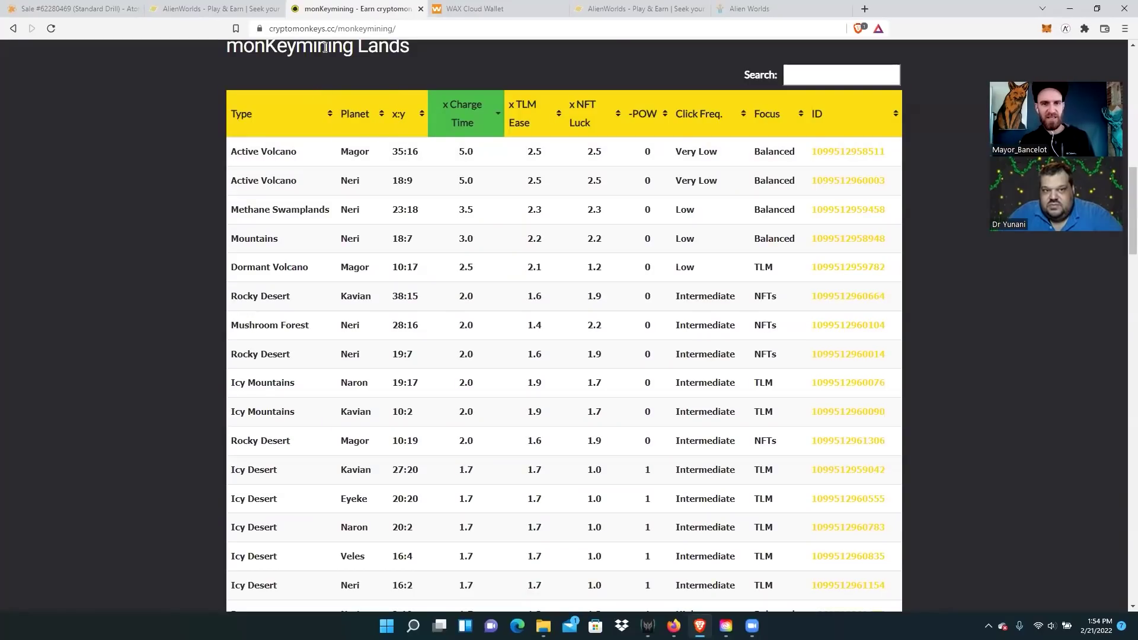
{"action": "scroll", "coordinate": [406, 195], "scroll_direction": "up", "scroll_amount": 3}
{"action": "scroll", "coordinate": [409, 196], "scroll_direction": "up", "scroll_amount": 5}
{"action": "scroll", "coordinate": [411, 198], "scroll_direction": "up", "scroll_amount": 2}
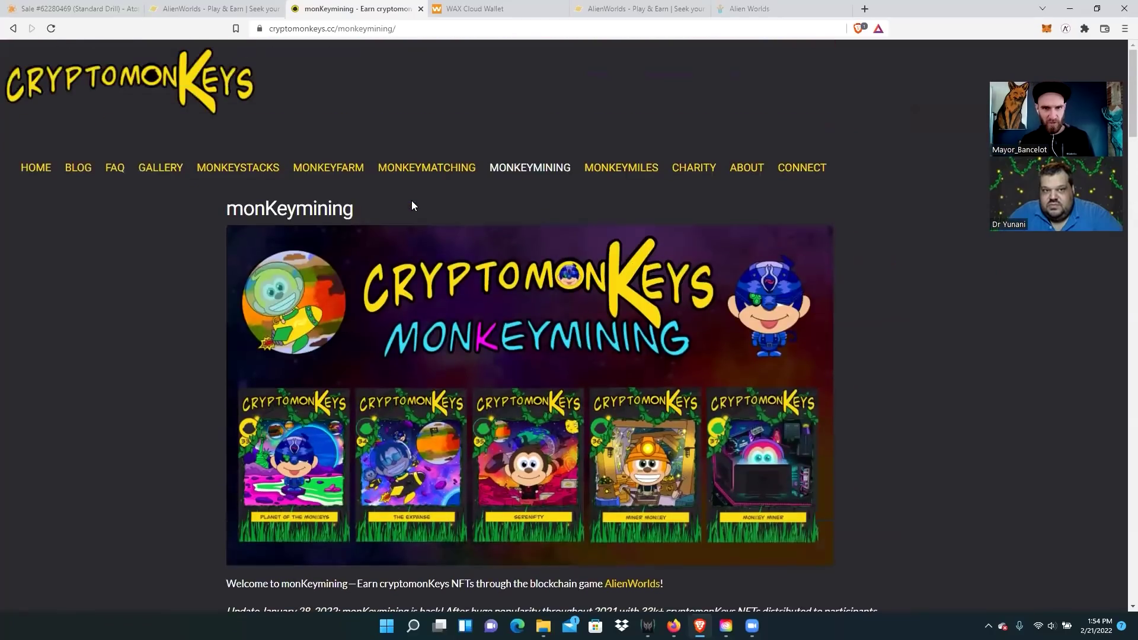
{"action": "scroll", "coordinate": [412, 200], "scroll_direction": "down", "scroll_amount": 4}
{"action": "scroll", "coordinate": [411, 201], "scroll_direction": "down", "scroll_amount": 4}
{"action": "scroll", "coordinate": [620, 160], "scroll_direction": "down", "scroll_amount": 2}
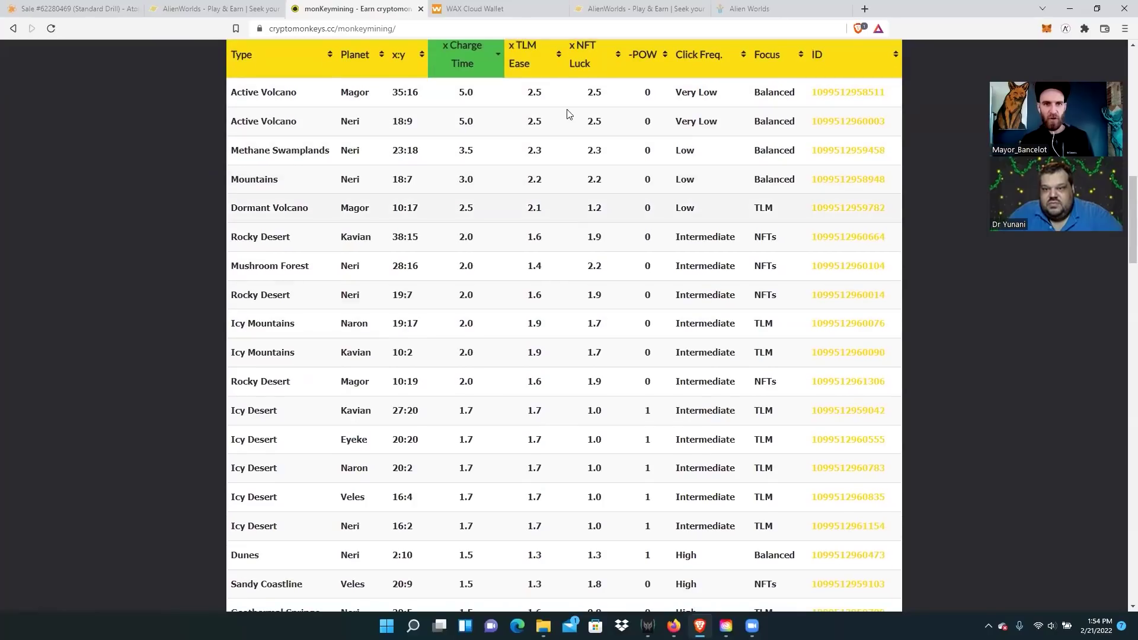
{"action": "left_click", "coordinate": [511, 56]}
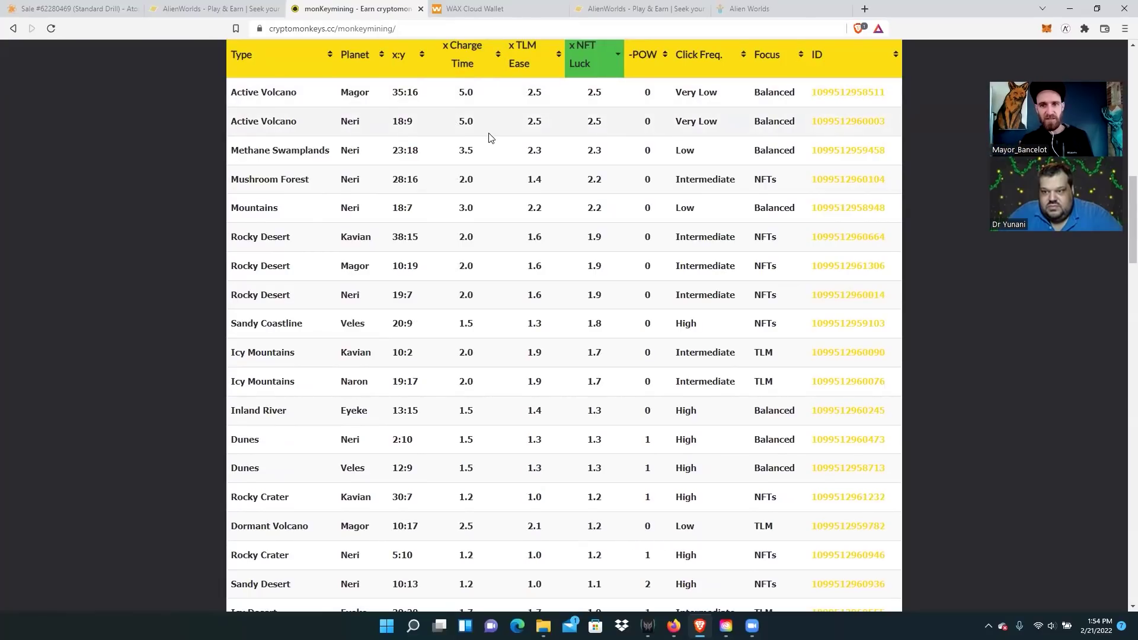
{"action": "scroll", "coordinate": [497, 160], "scroll_direction": "up", "scroll_amount": 1}
{"action": "scroll", "coordinate": [497, 161], "scroll_direction": "up", "scroll_amount": 3}
{"action": "scroll", "coordinate": [497, 161], "scroll_direction": "up", "scroll_amount": 2}
{"action": "scroll", "coordinate": [497, 160], "scroll_direction": "down", "scroll_amount": 3}
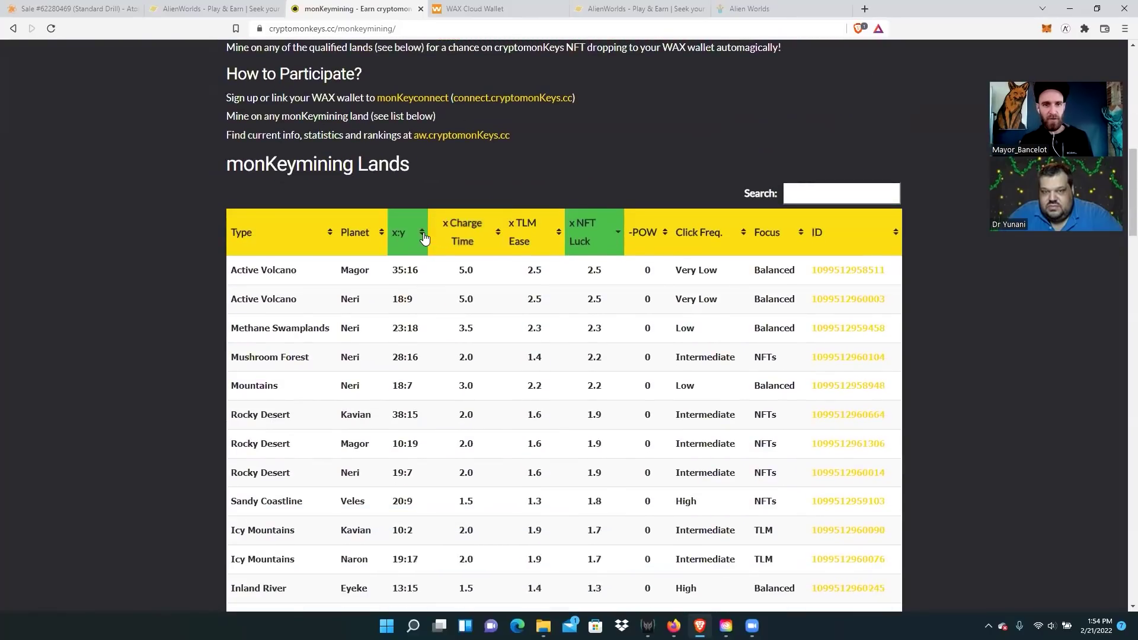
{"action": "left_click", "coordinate": [458, 239]}
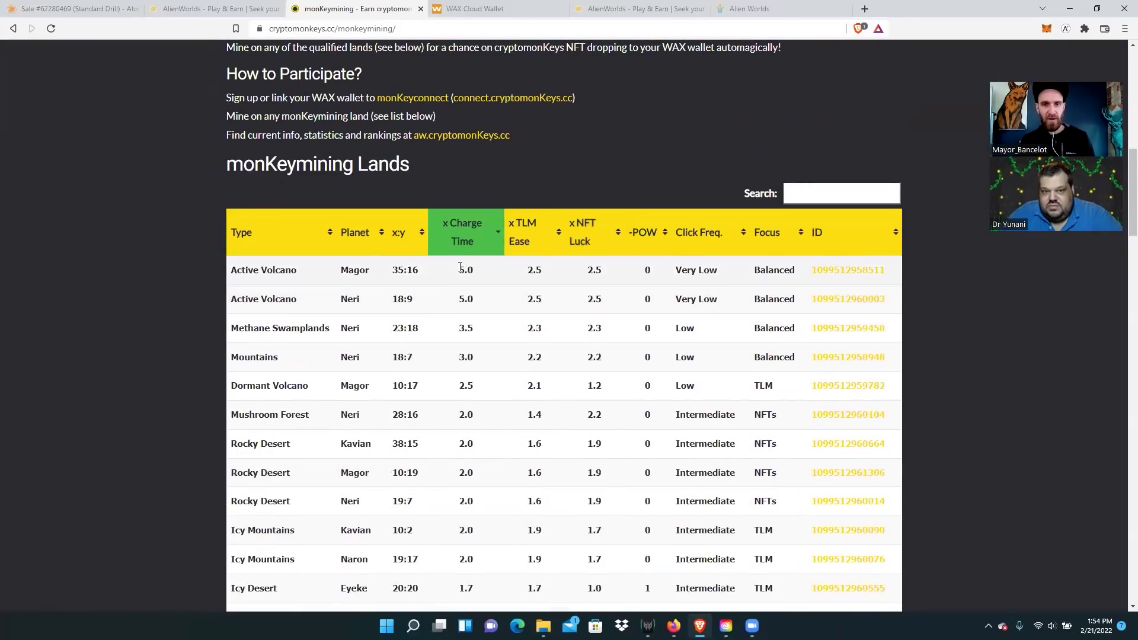
{"action": "scroll", "coordinate": [668, 206], "scroll_direction": "down", "scroll_amount": 2}
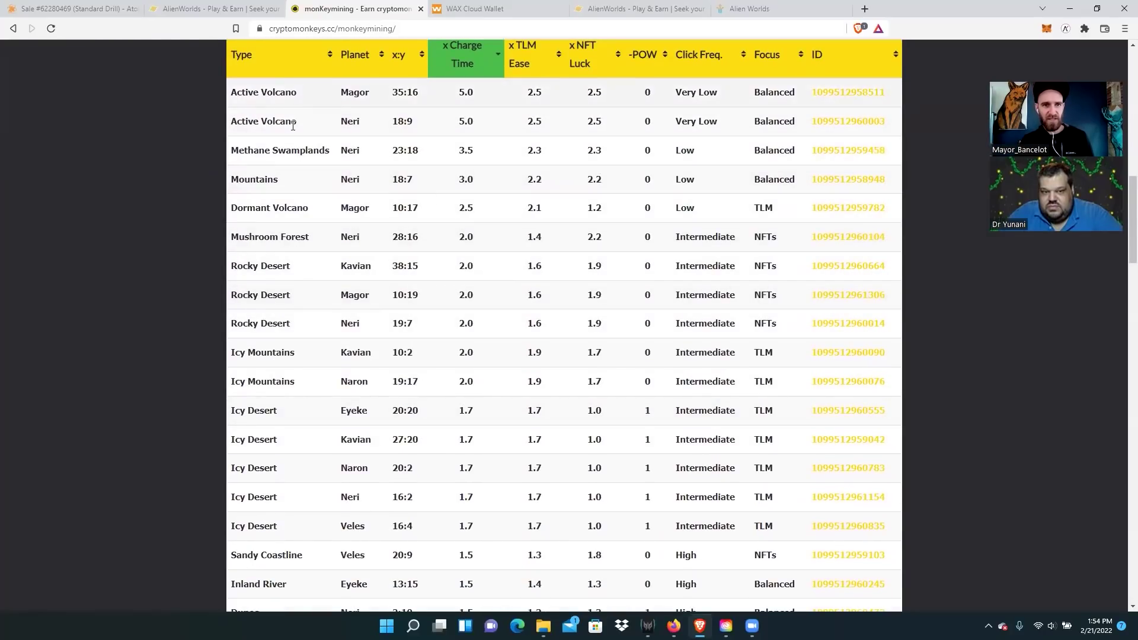
{"action": "double_click", "coordinate": [394, 124]}
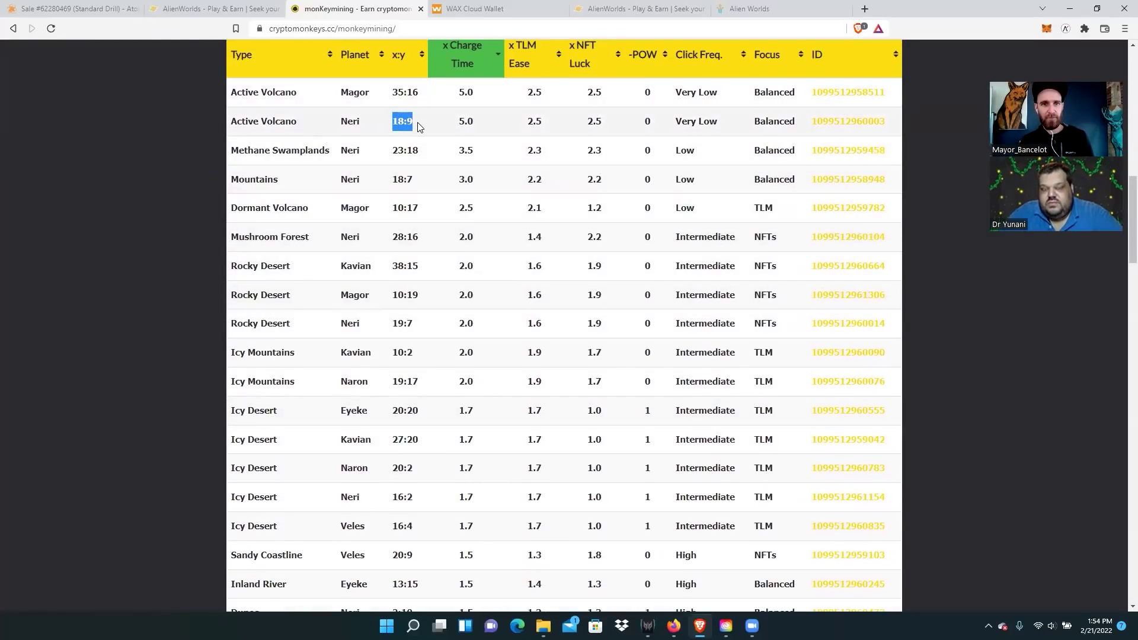
{"action": "left_click", "coordinate": [534, 55]}
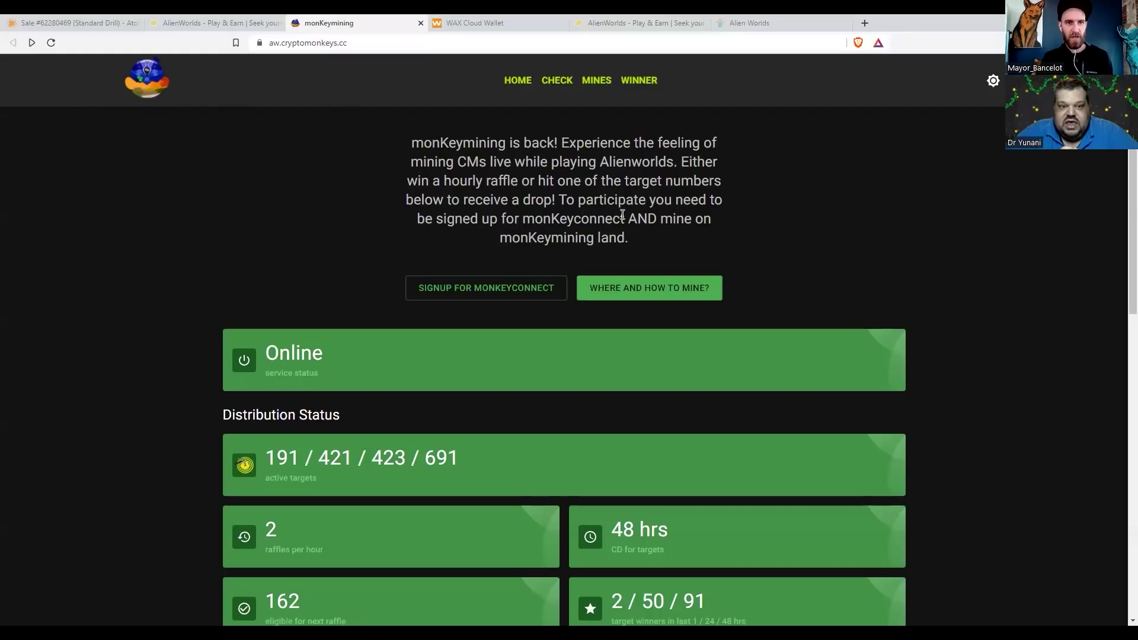
{"action": "scroll", "coordinate": [626, 214], "scroll_direction": "down", "scroll_amount": 1}
{"action": "scroll", "coordinate": [763, 247], "scroll_direction": "down", "scroll_amount": 1}
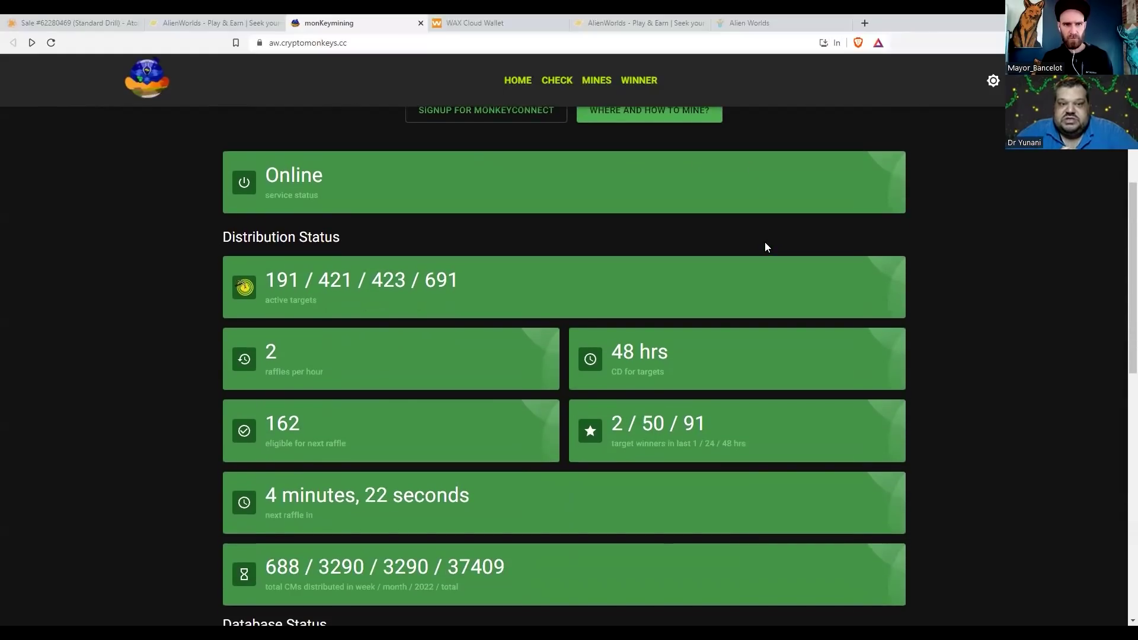
{"action": "scroll", "coordinate": [764, 247], "scroll_direction": "down", "scroll_amount": 1}
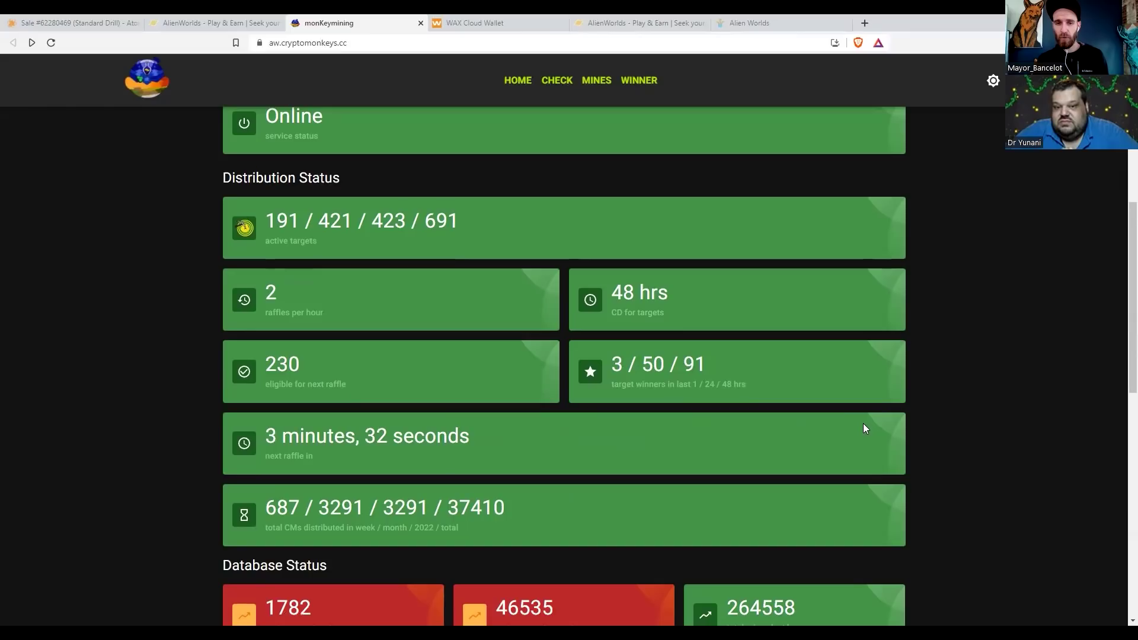
{"action": "left_click", "coordinate": [746, 26]}
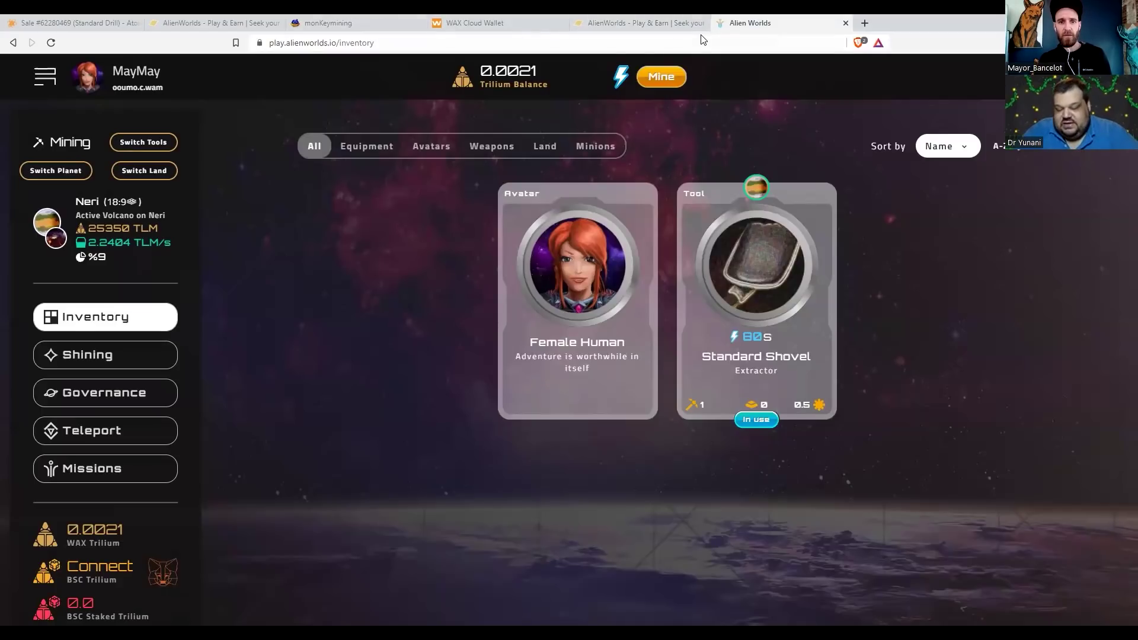
{"action": "left_click", "coordinate": [329, 23]}
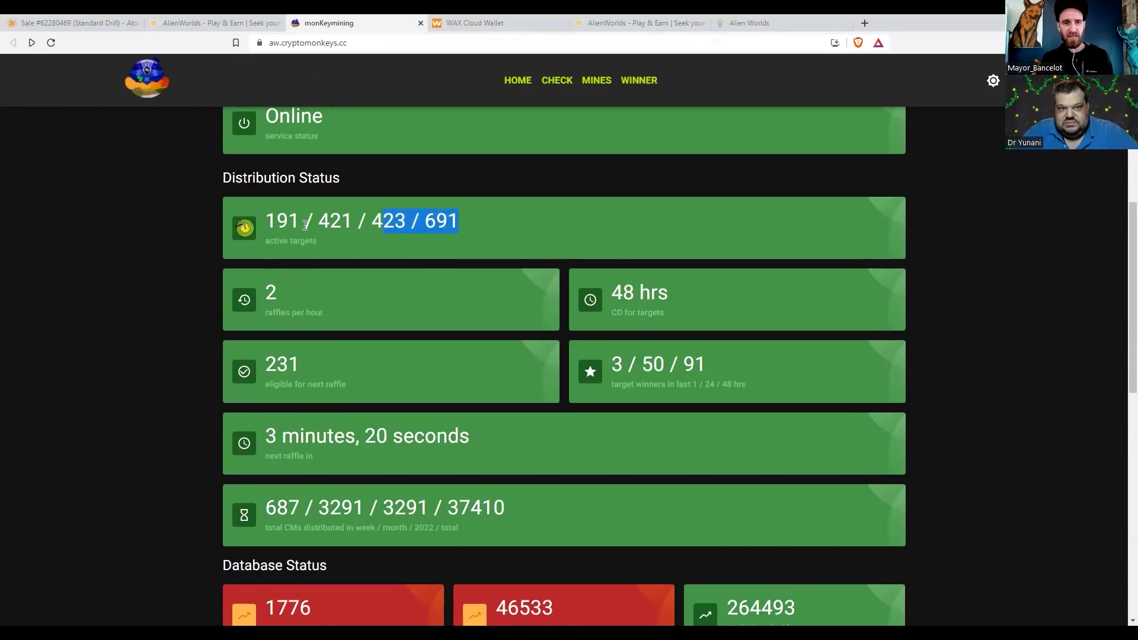
{"action": "left_click_drag", "start_coordinate": [461, 222], "coordinate": [265, 223]}
{"action": "left_click", "coordinate": [541, 228]}
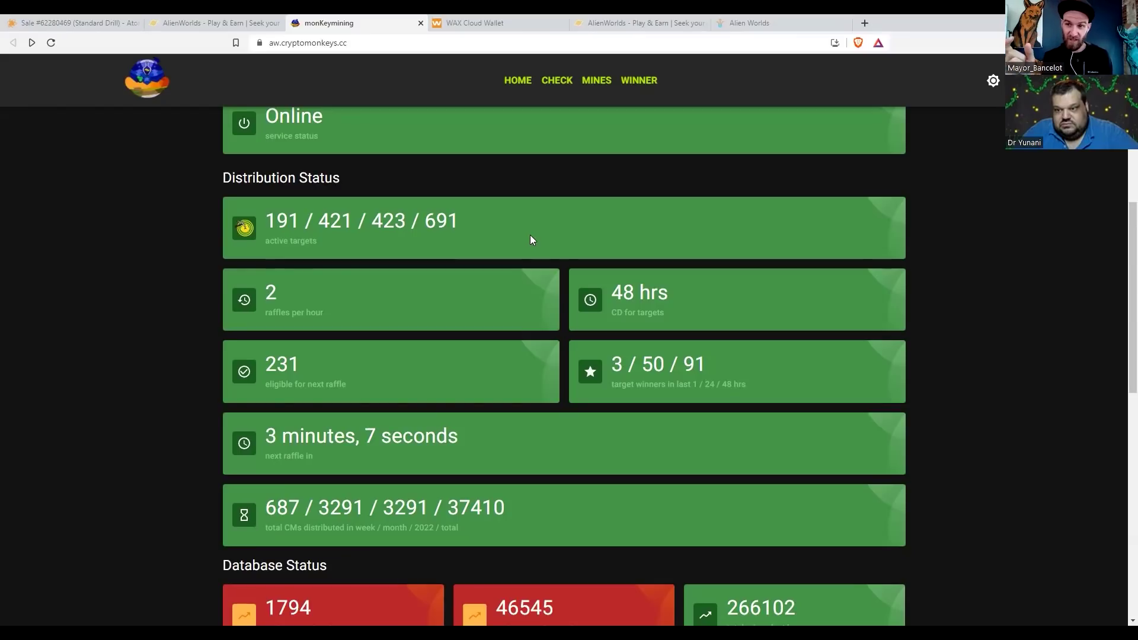
{"action": "left_click_drag", "start_coordinate": [523, 231], "coordinate": [329, 223]}
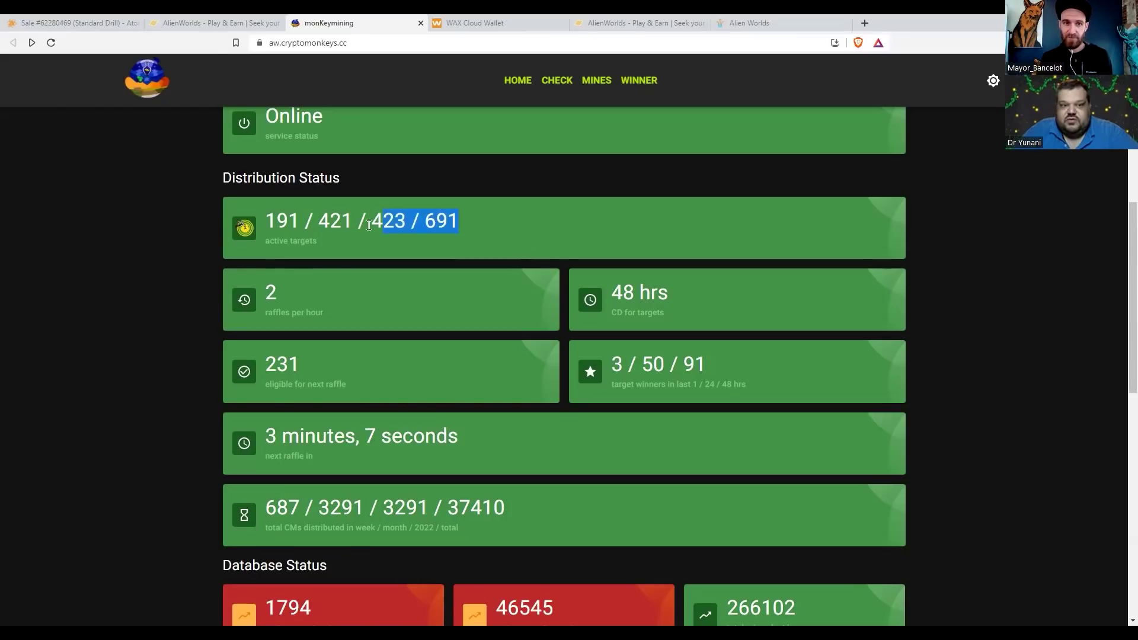
{"action": "left_click", "coordinate": [328, 223]}
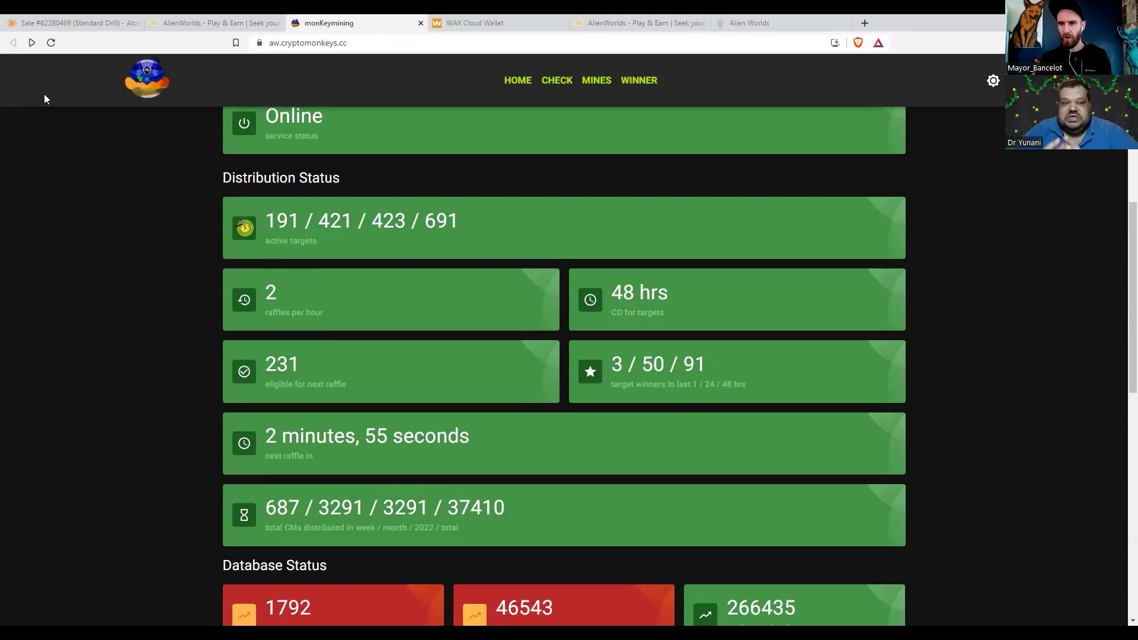
Step: Return to the lands table, rank it by TLM Ease, and highlight Magor volcano's row
{"action": "left_click", "coordinate": [32, 43]}
{"action": "scroll", "coordinate": [449, 248], "scroll_direction": "up", "scroll_amount": 3}
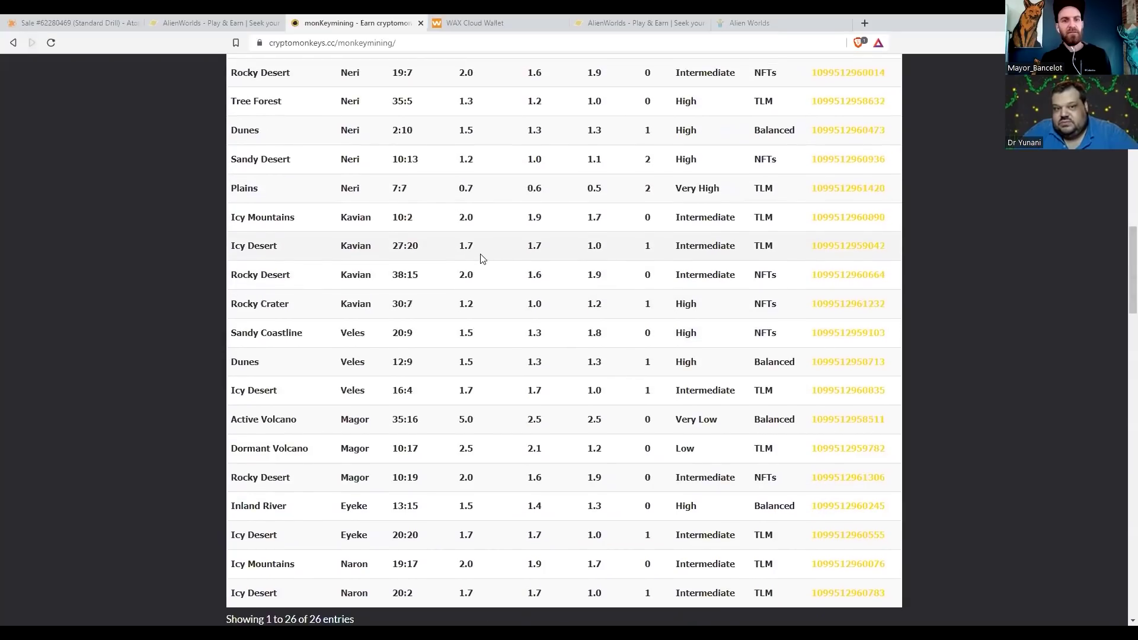
{"action": "scroll", "coordinate": [489, 250], "scroll_direction": "up", "scroll_amount": 3}
{"action": "scroll", "coordinate": [538, 255], "scroll_direction": "up", "scroll_amount": 3}
{"action": "scroll", "coordinate": [538, 254], "scroll_direction": "down", "scroll_amount": 2}
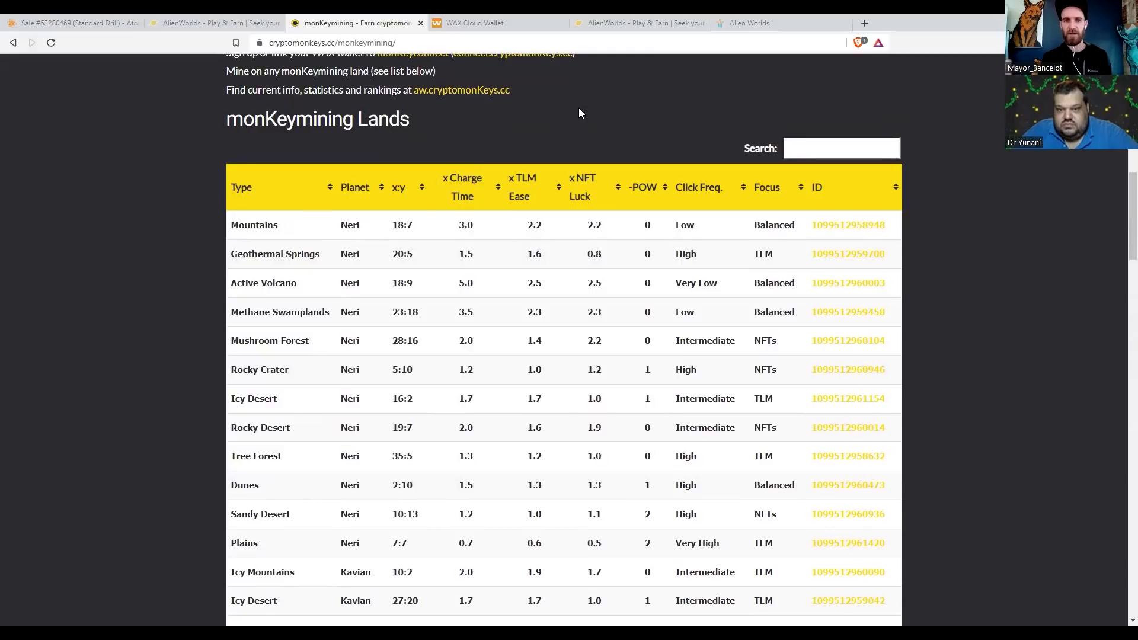
{"action": "left_click", "coordinate": [513, 210]}
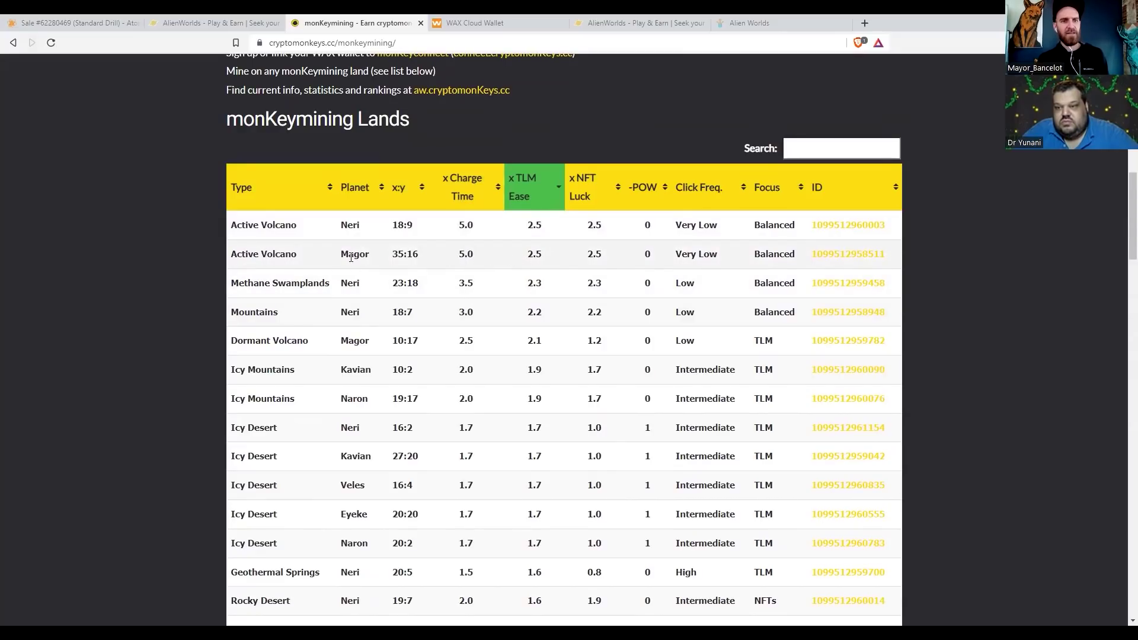
{"action": "mouse_move", "coordinate": [336, 257]}
{"action": "left_mouse_down"}
{"action": "mouse_move", "coordinate": [541, 267]}
{"action": "mouse_move", "coordinate": [555, 257]}
{"action": "left_mouse_up"}
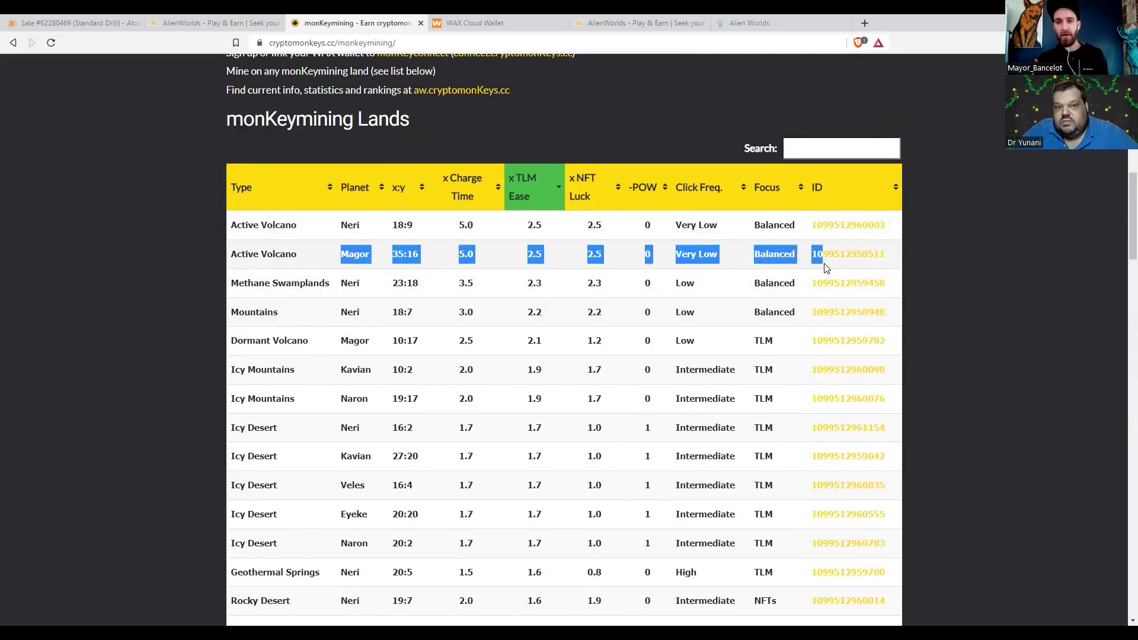
{"action": "left_click", "coordinate": [551, 258]}
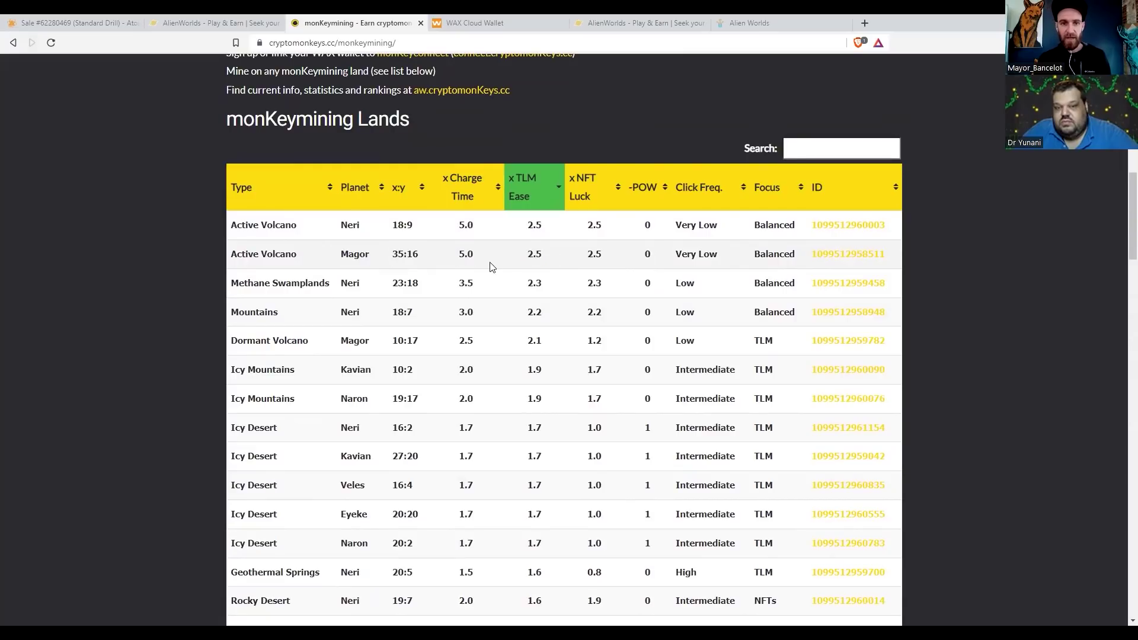
Step: Highlight Neri's 18:9 coordinates, TLM Ease and NFT Luck values, then go back to raffle status
{"action": "mouse_move", "coordinate": [412, 231]}
{"action": "left_mouse_down"}
{"action": "mouse_move", "coordinate": [361, 228]}
{"action": "mouse_move", "coordinate": [391, 226]}
{"action": "left_mouse_up"}
{"action": "left_click", "coordinate": [422, 227]}
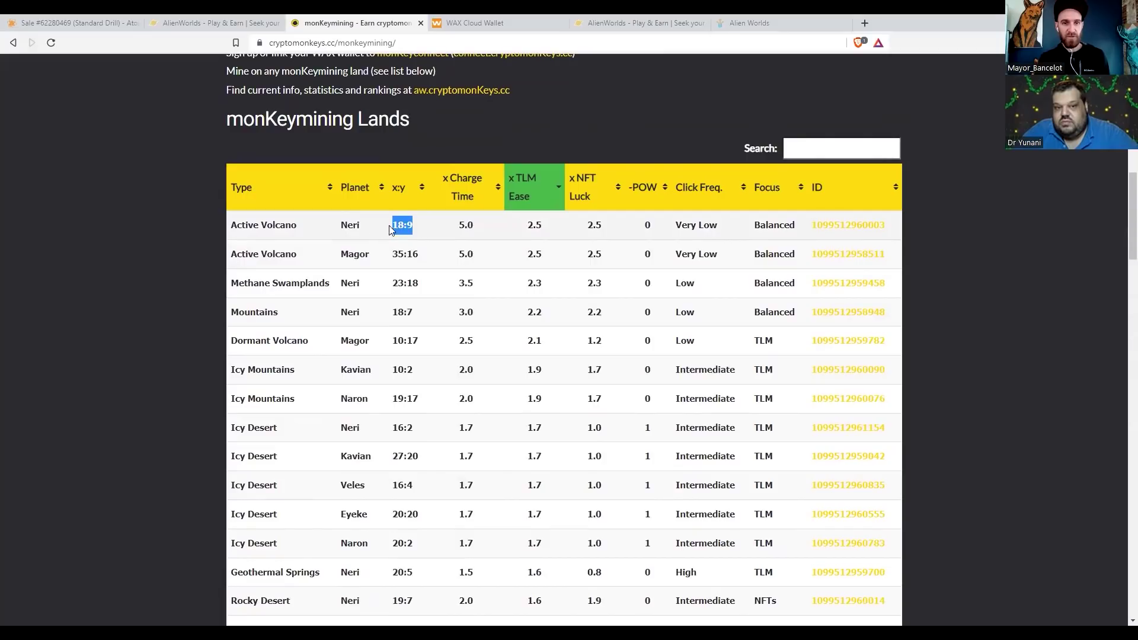
{"action": "left_click", "coordinate": [392, 234]}
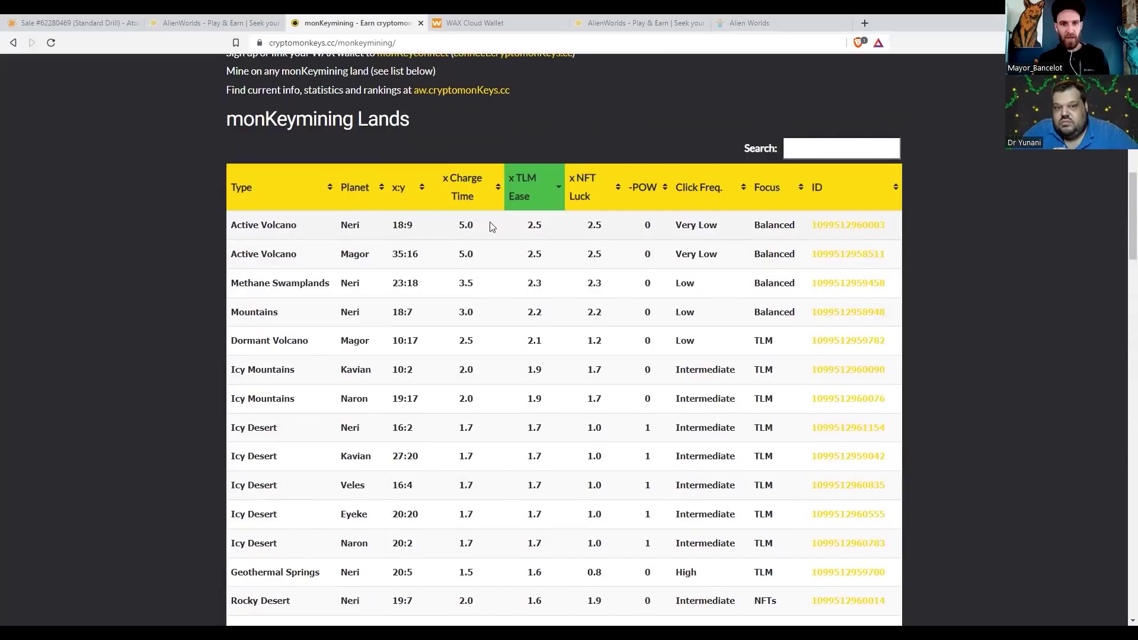
{"action": "left_click_drag", "start_coordinate": [489, 227], "coordinate": [476, 221]}
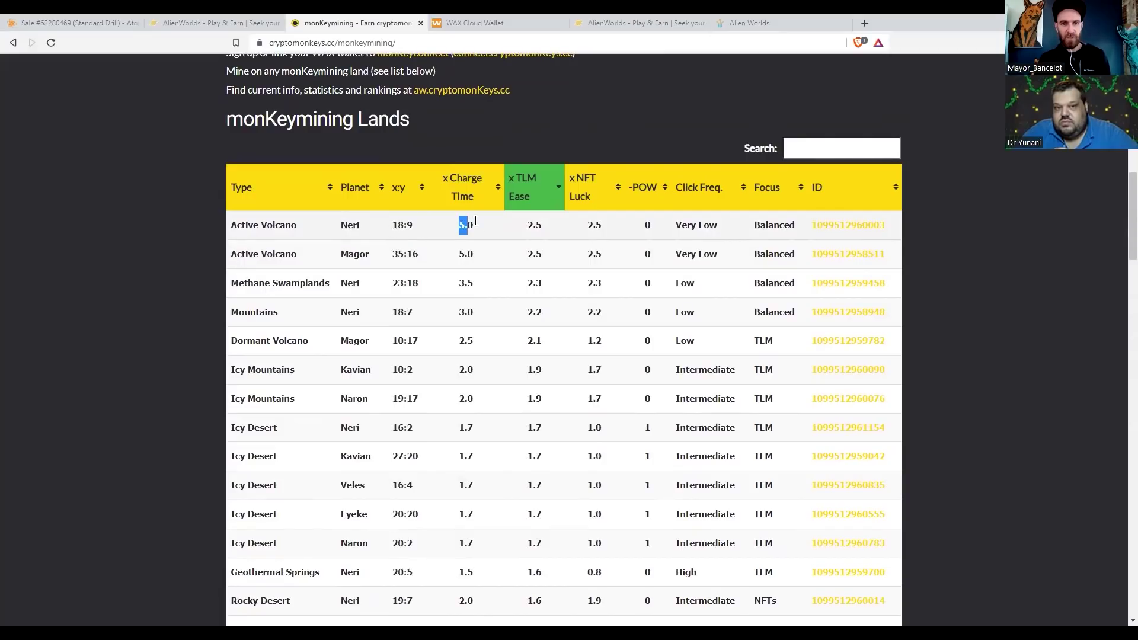
{"action": "left_click", "coordinate": [538, 224]}
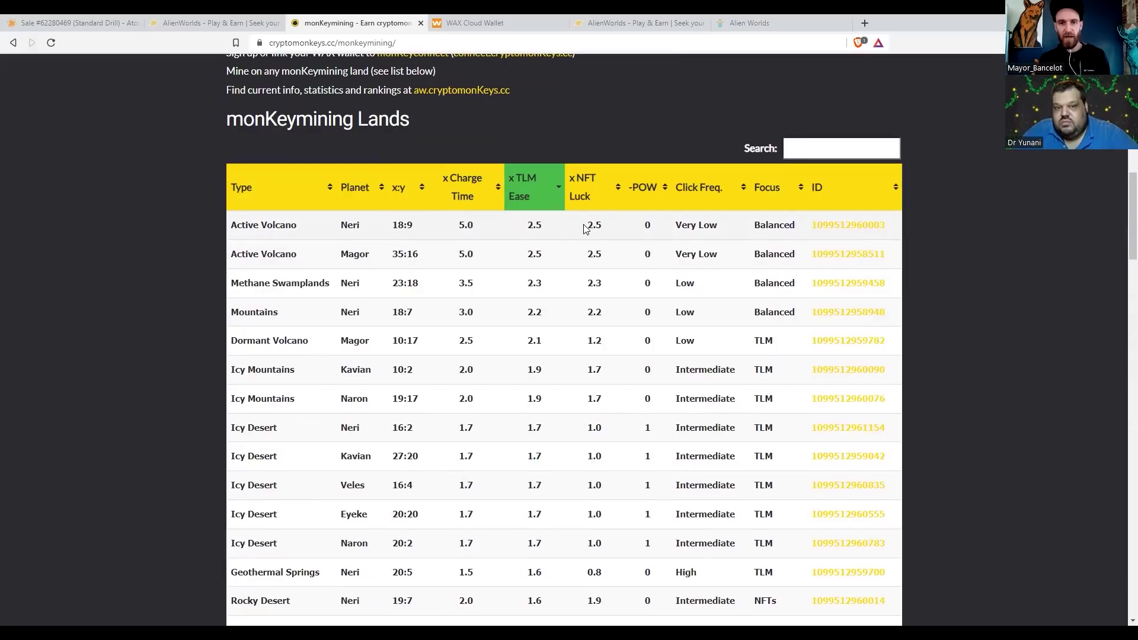
{"action": "mouse_move", "coordinate": [584, 228]}
{"action": "left_mouse_down"}
{"action": "mouse_move", "coordinate": [606, 231]}
{"action": "mouse_move", "coordinate": [511, 228]}
{"action": "left_mouse_up"}
{"action": "left_click", "coordinate": [597, 225]}
{"action": "left_click", "coordinate": [538, 228]}
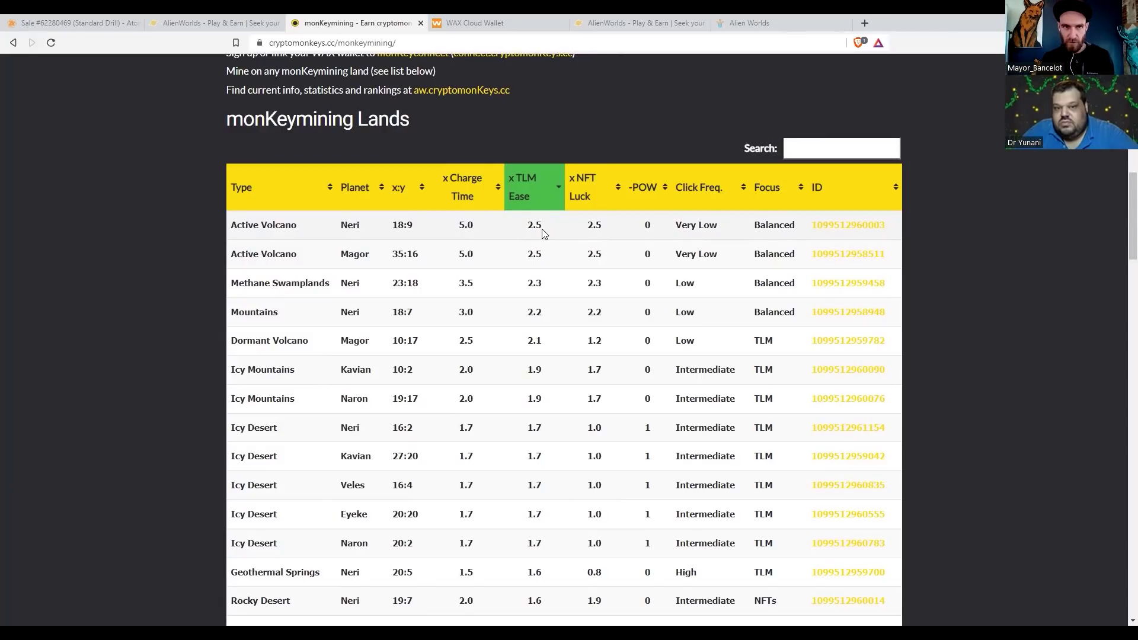
{"action": "left_click", "coordinate": [12, 44]}
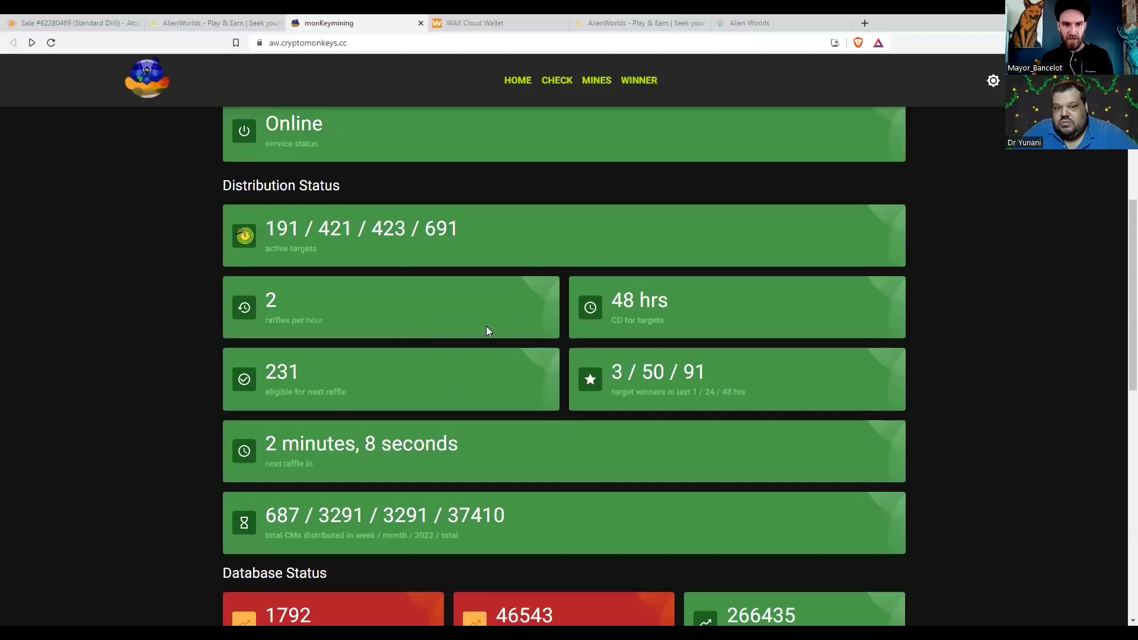
{"action": "left_click_drag", "start_coordinate": [459, 230], "coordinate": [335, 219]}
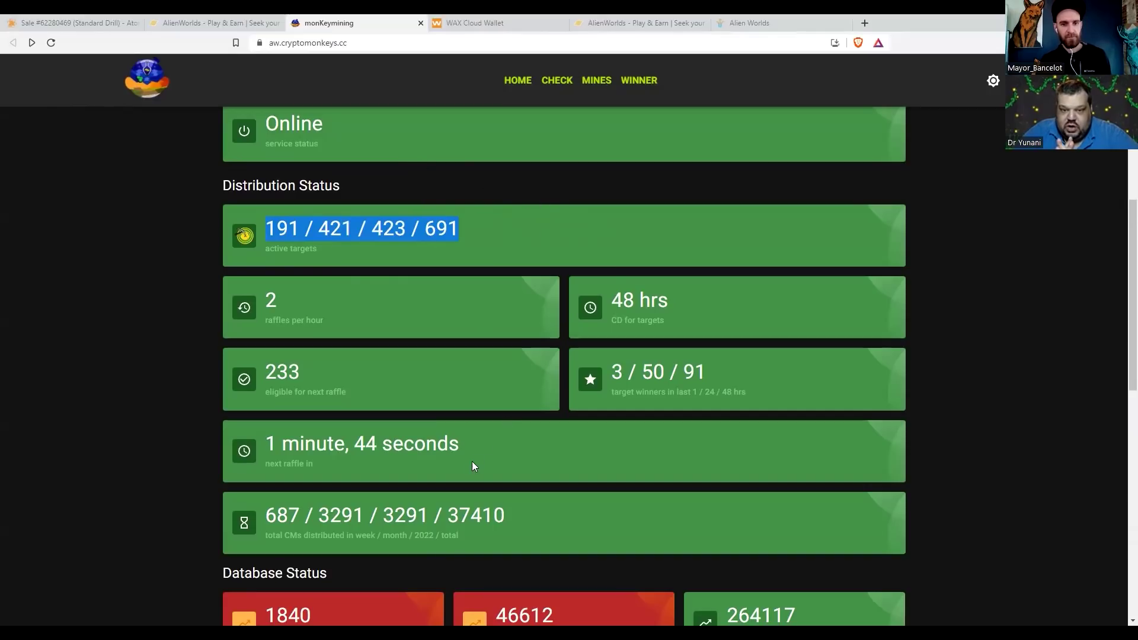
{"action": "left_click_drag", "start_coordinate": [472, 462], "coordinate": [246, 451]}
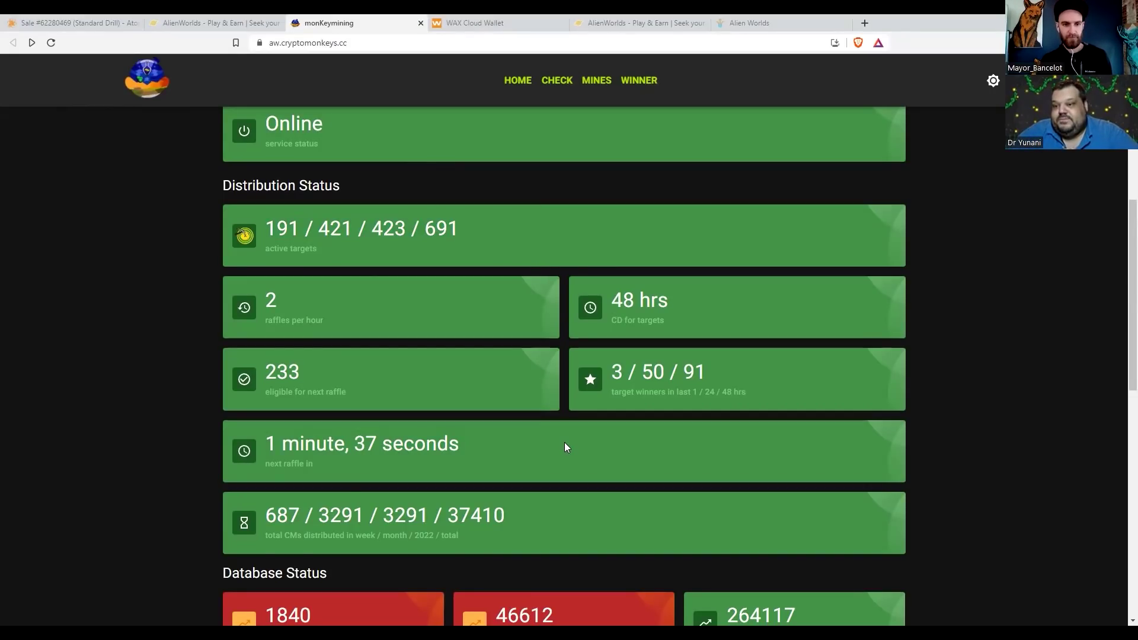
{"action": "scroll", "coordinate": [566, 438], "scroll_direction": "down", "scroll_amount": 2}
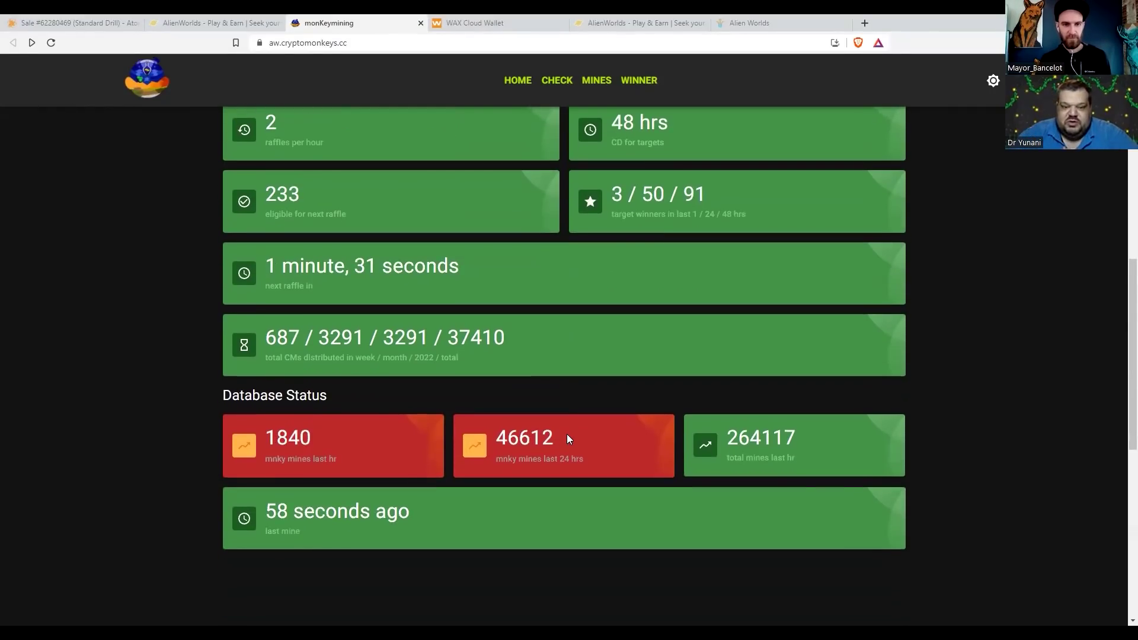
{"action": "scroll", "coordinate": [572, 437], "scroll_direction": "up", "scroll_amount": 5}
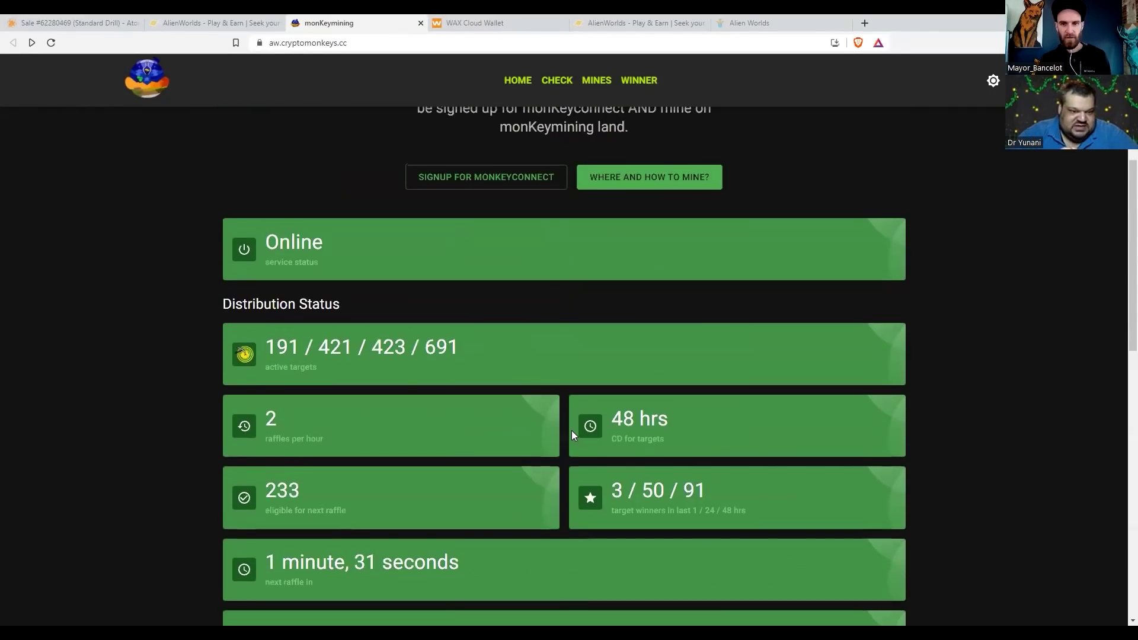
{"action": "scroll", "coordinate": [570, 432], "scroll_direction": "up", "scroll_amount": 2}
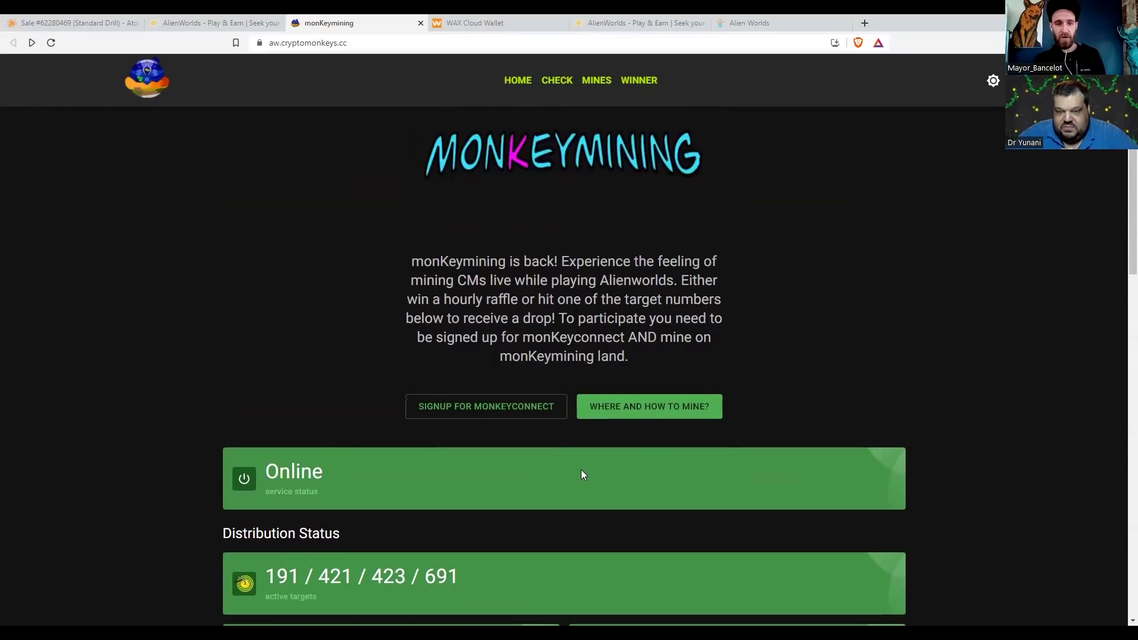
{"action": "left_click_drag", "start_coordinate": [471, 574], "coordinate": [244, 579]}
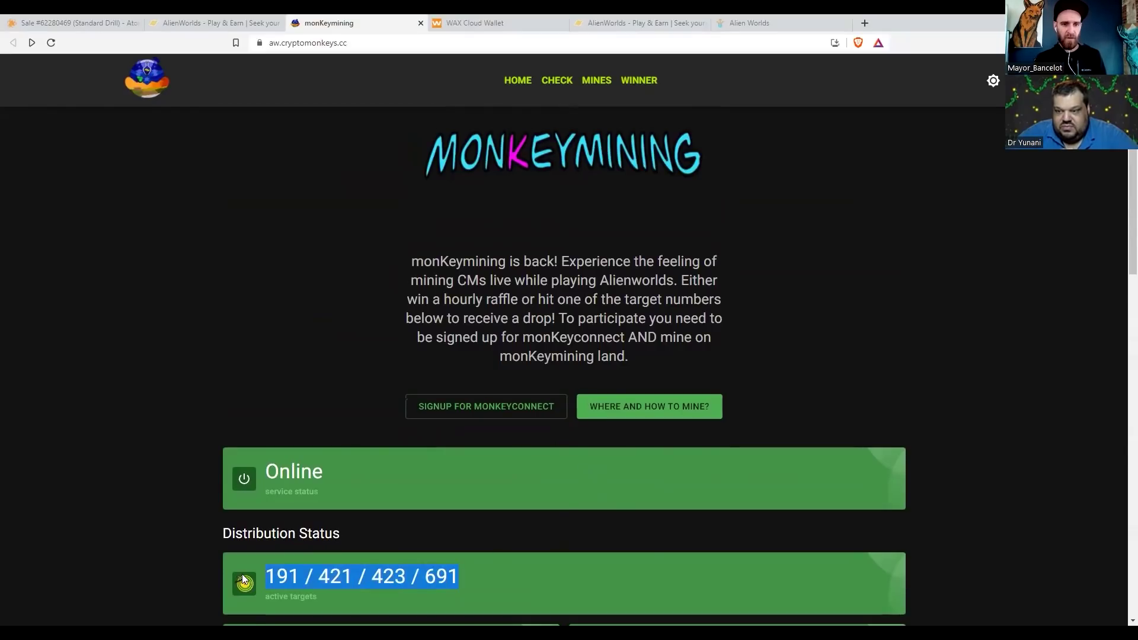
{"action": "left_click", "coordinate": [471, 578]}
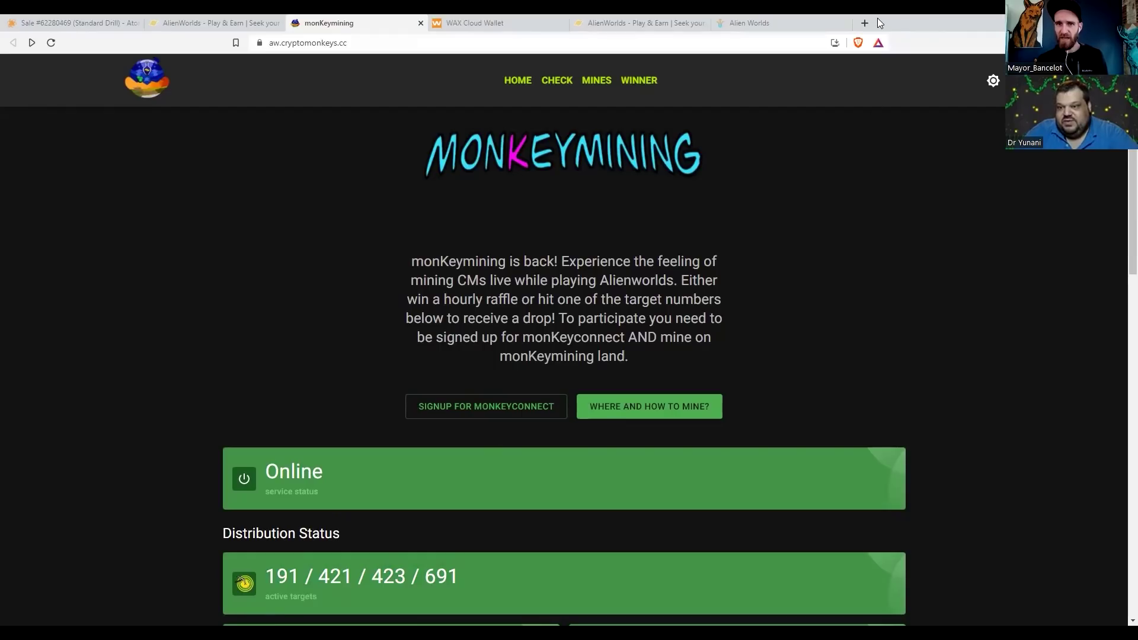
Step: Open the cryptomonKeys monKeymining page listing all 26 monKeymining lands
{"action": "left_click", "coordinate": [30, 42]}
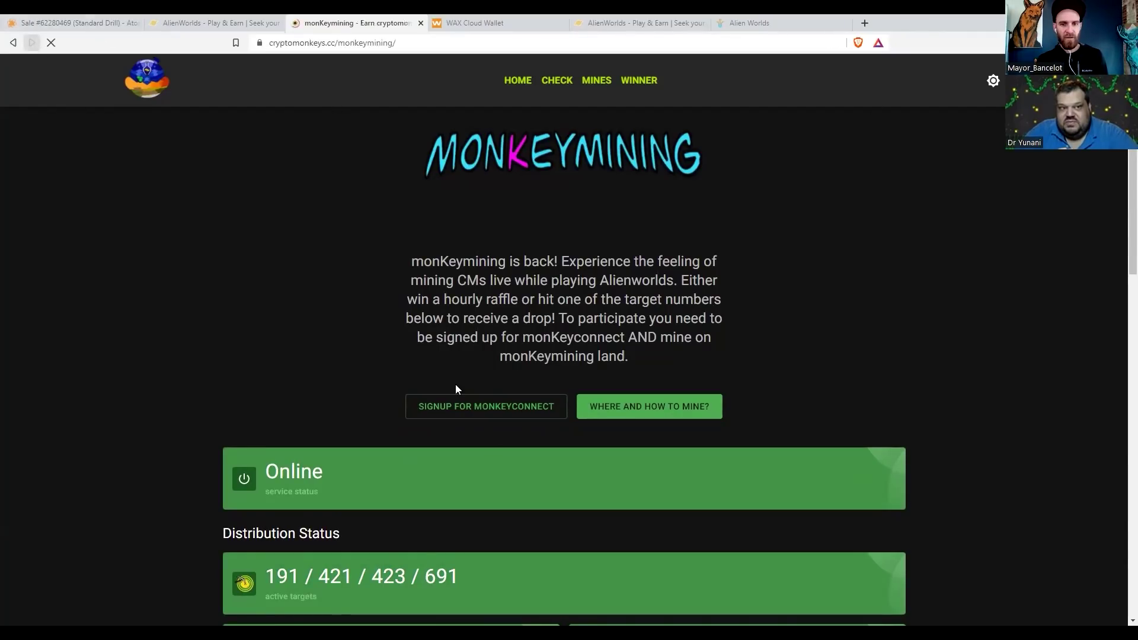
{"action": "scroll", "coordinate": [455, 388], "scroll_direction": "down", "scroll_amount": 4}
{"action": "scroll", "coordinate": [338, 382], "scroll_direction": "up", "scroll_amount": 1}
{"action": "scroll", "coordinate": [338, 383], "scroll_direction": "up", "scroll_amount": 3}
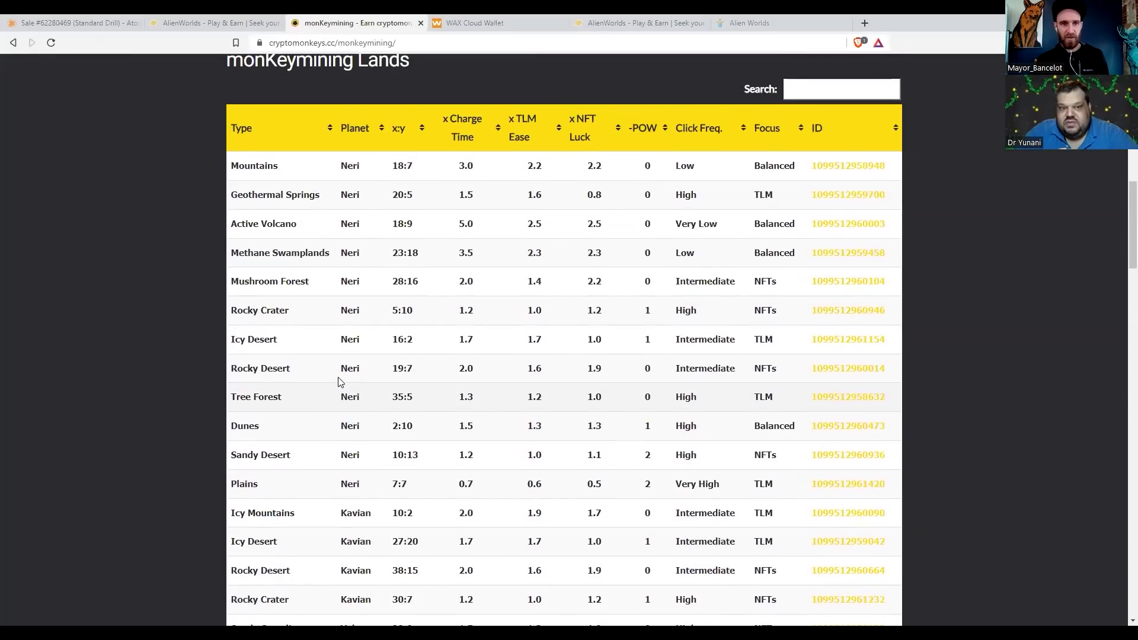
{"action": "scroll", "coordinate": [338, 383], "scroll_direction": "down", "scroll_amount": 3}
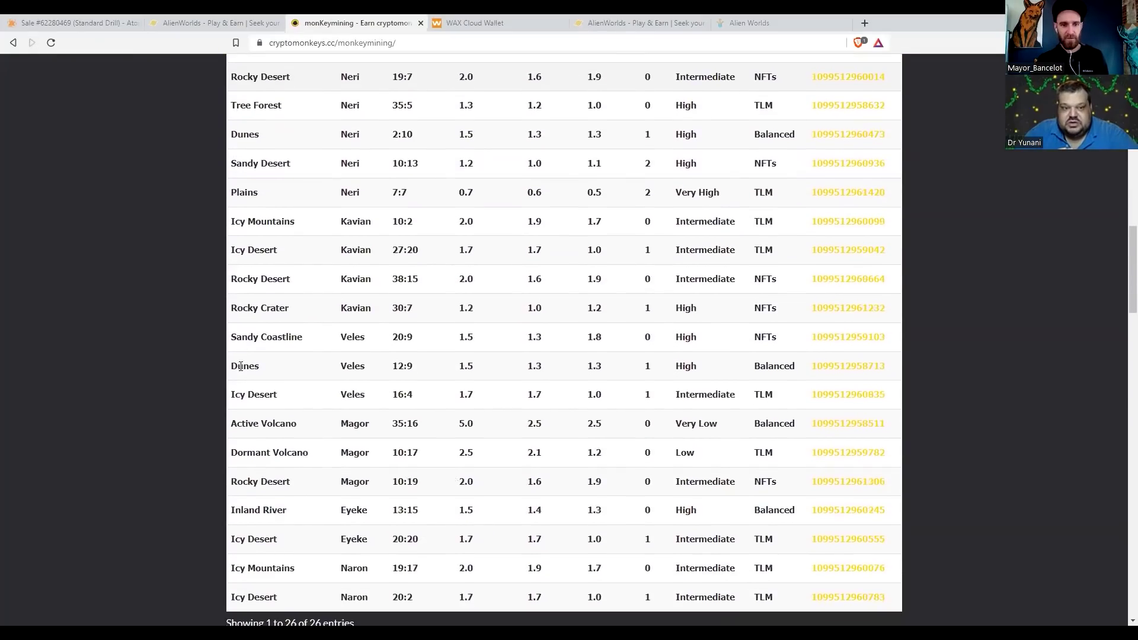
{"action": "scroll", "coordinate": [240, 366], "scroll_direction": "up", "scroll_amount": 1}
{"action": "scroll", "coordinate": [240, 370], "scroll_direction": "down", "scroll_amount": 2}
{"action": "scroll", "coordinate": [240, 372], "scroll_direction": "up", "scroll_amount": 1}
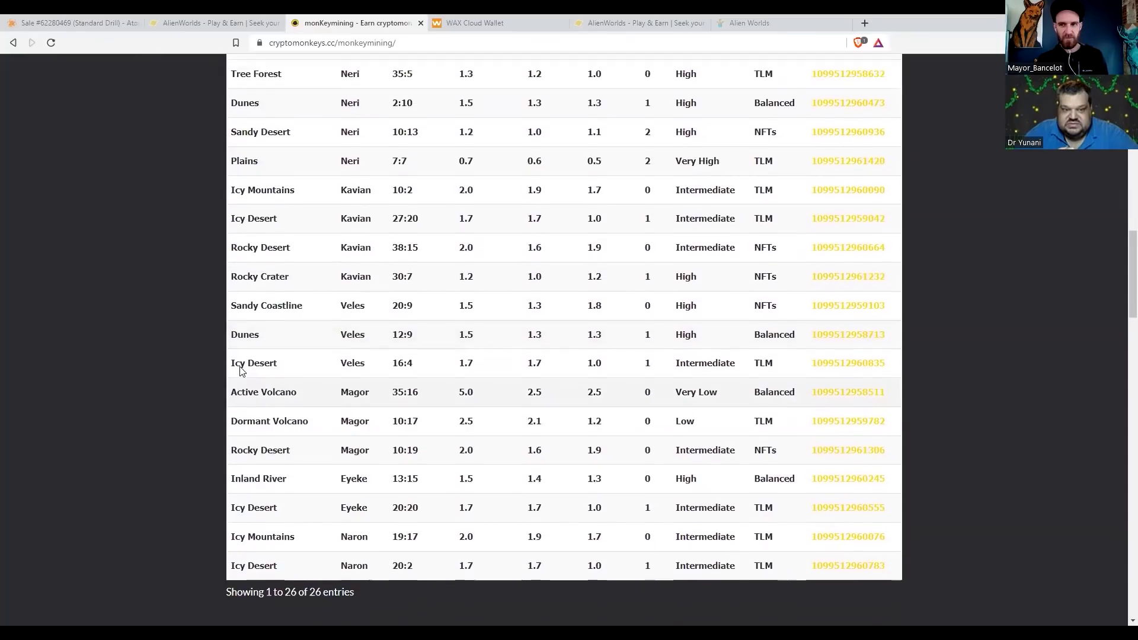
{"action": "scroll", "coordinate": [240, 372], "scroll_direction": "up", "scroll_amount": 2}
{"action": "scroll", "coordinate": [235, 372], "scroll_direction": "up", "scroll_amount": 3}
{"action": "scroll", "coordinate": [232, 373], "scroll_direction": "up", "scroll_amount": 2}
{"action": "scroll", "coordinate": [227, 376], "scroll_direction": "up", "scroll_amount": 3}
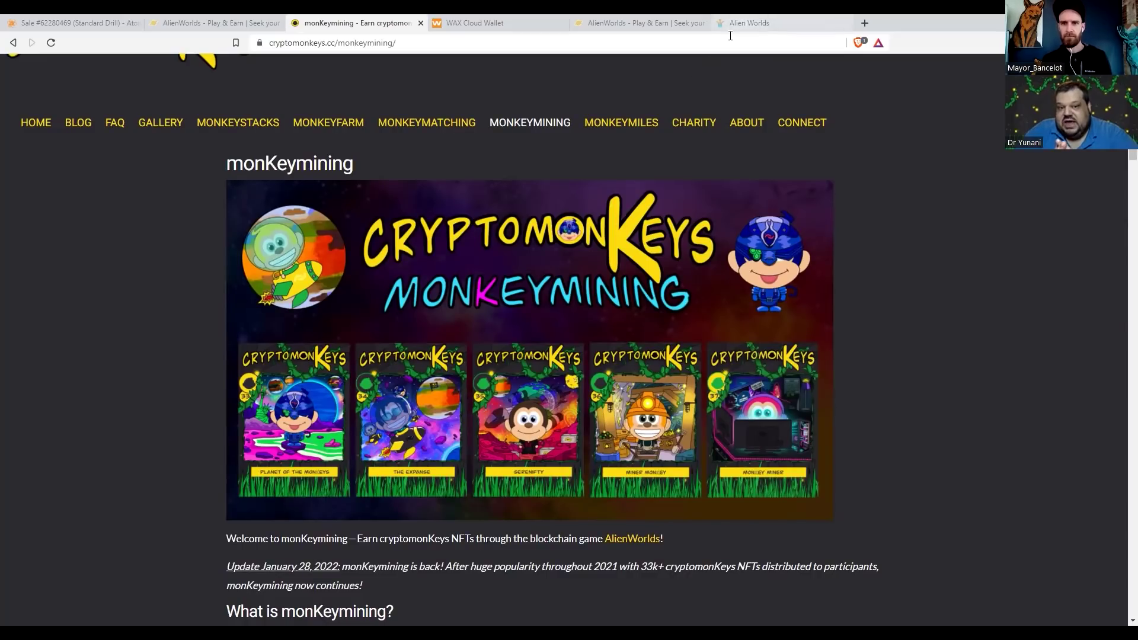
Step: Return to the Alien Worlds inventory and claim the finished Standard Shovel mine
{"action": "left_click", "coordinate": [640, 22]}
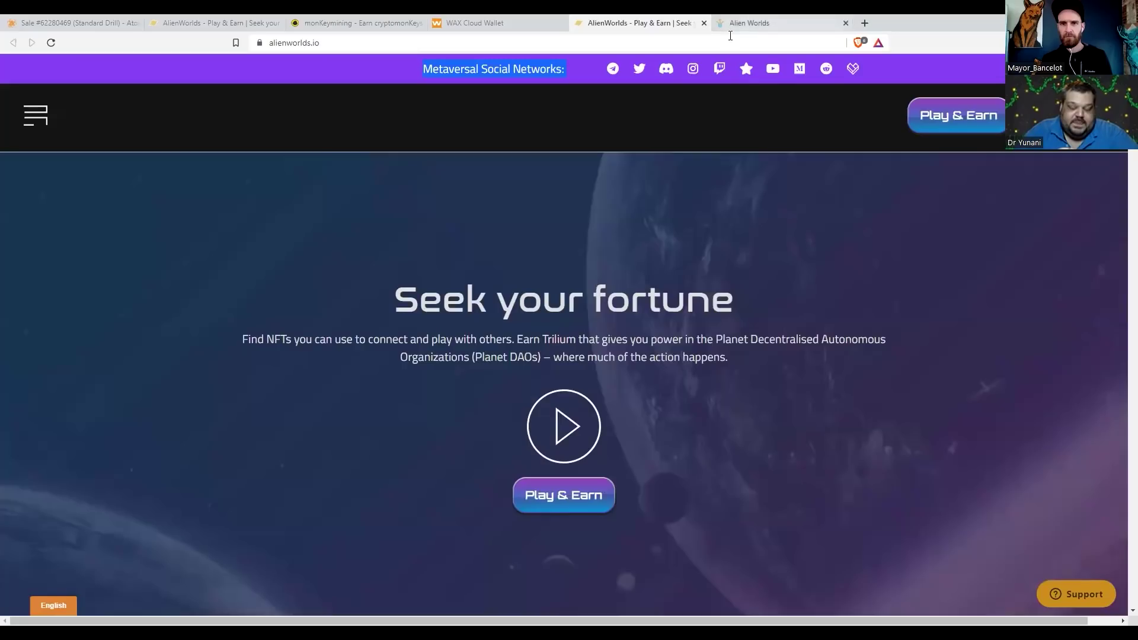
{"action": "left_click", "coordinate": [750, 23]}
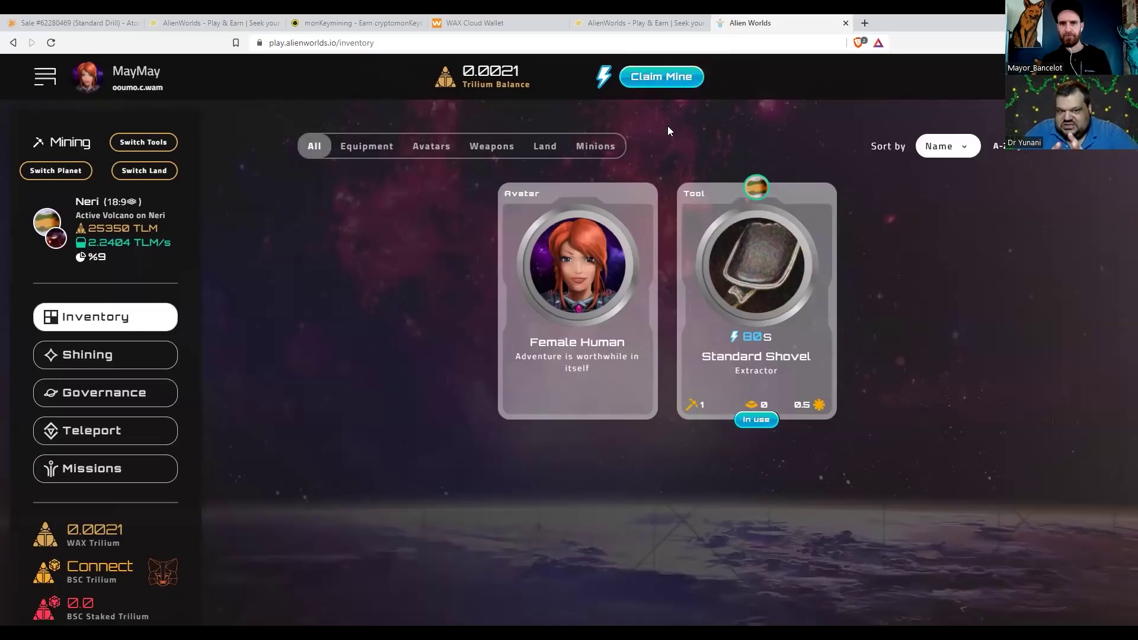
{"action": "left_click", "coordinate": [654, 77]}
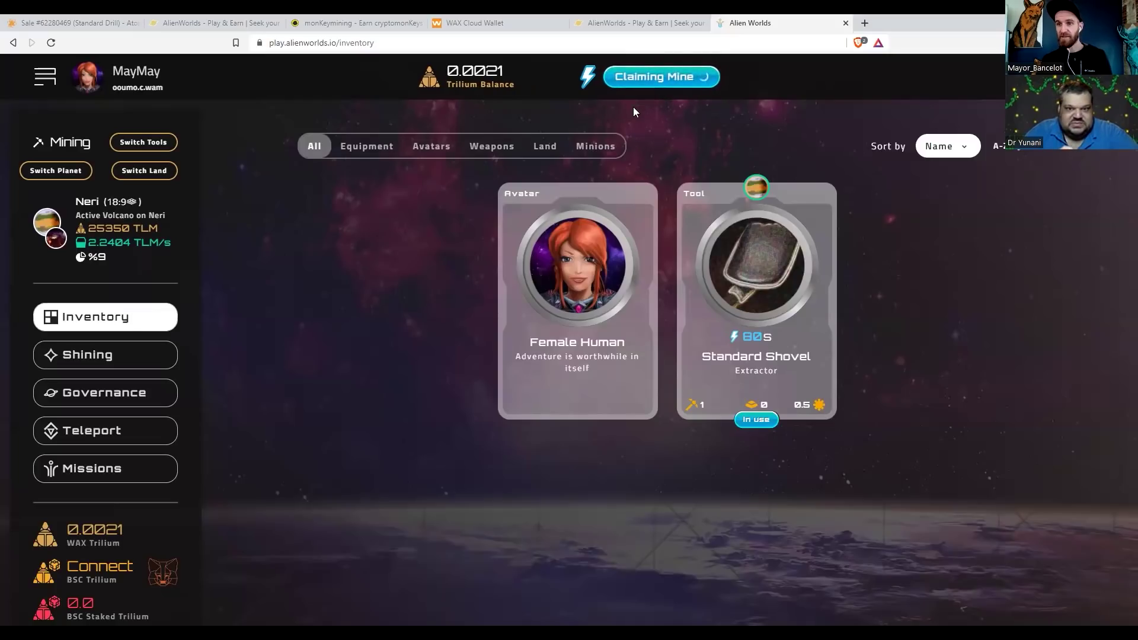